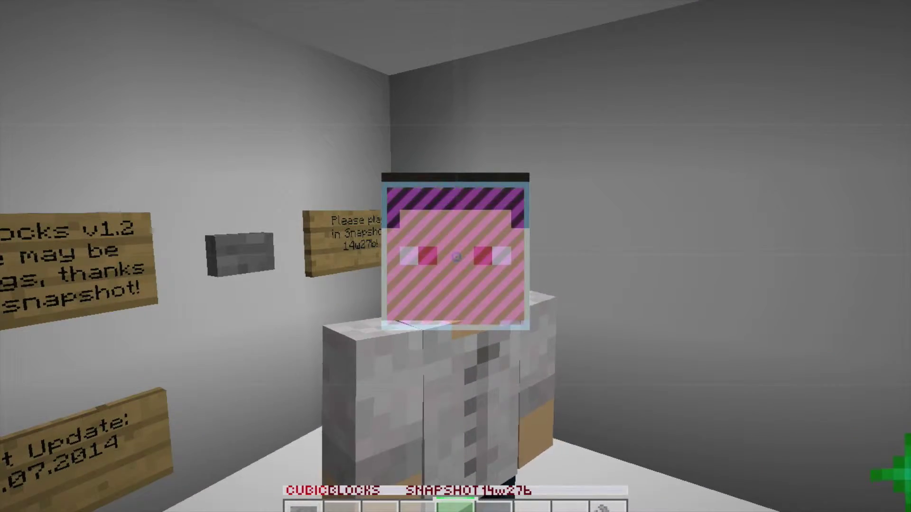
- Switch to first-person view and read the start-room intro signs, ending at the Language? wall
{"action": "key", "text": "F5"}
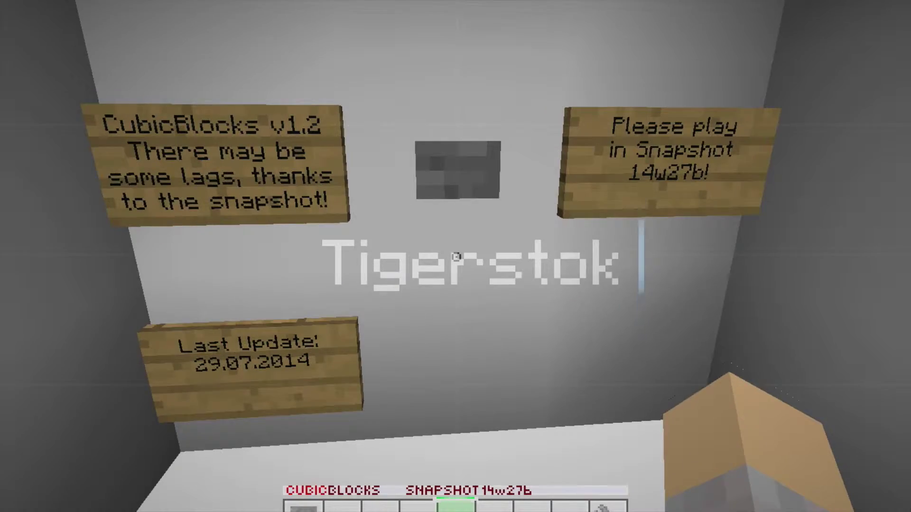
{"action": "key", "text": "w"}
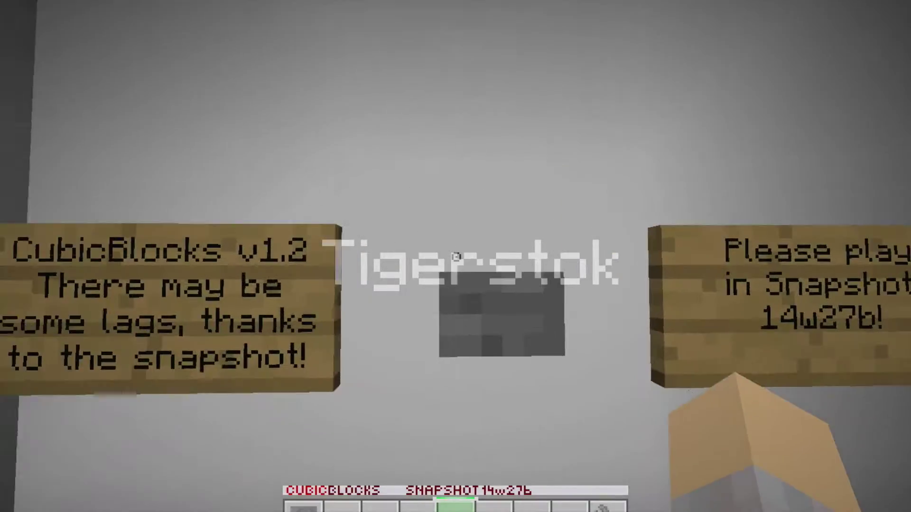
{"action": "key", "text": "s"}
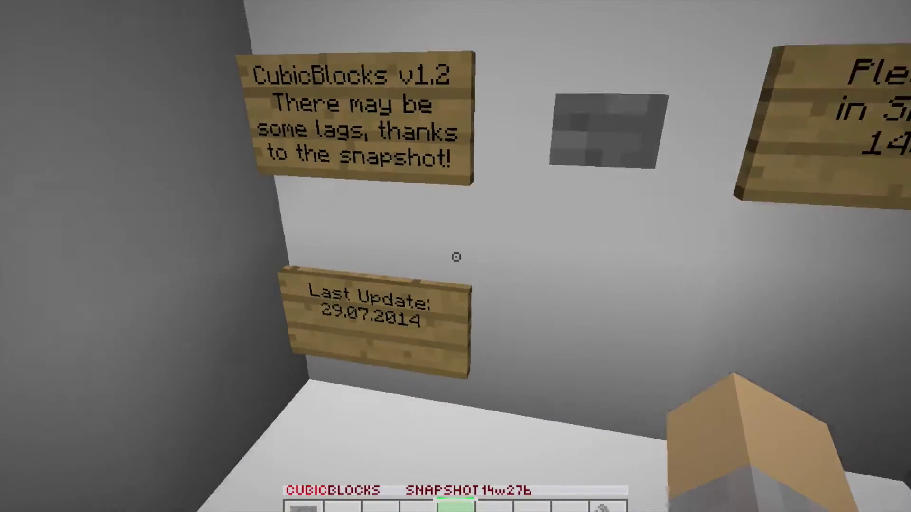
{"action": "key", "text": "1"}
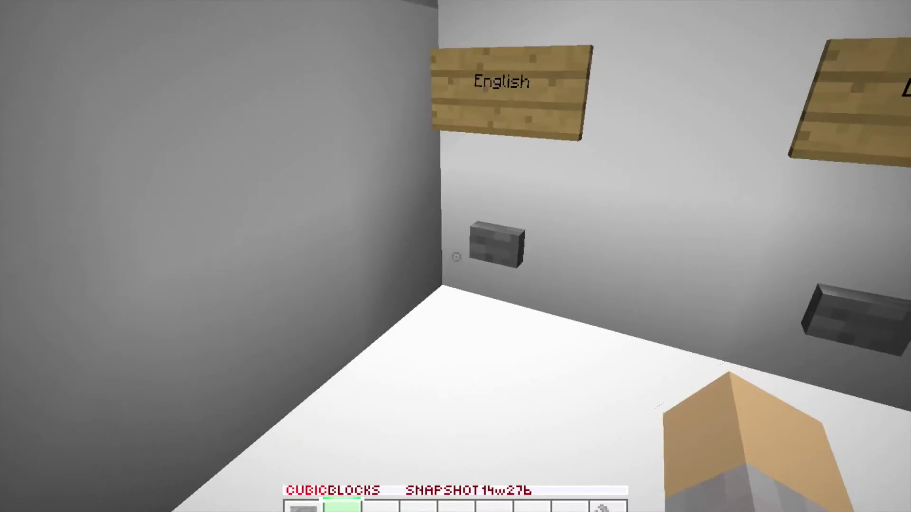
- Pick English with the button under its sign, then walk into the red Start doorway
{"action": "right_click", "coordinate": [456, 257]}
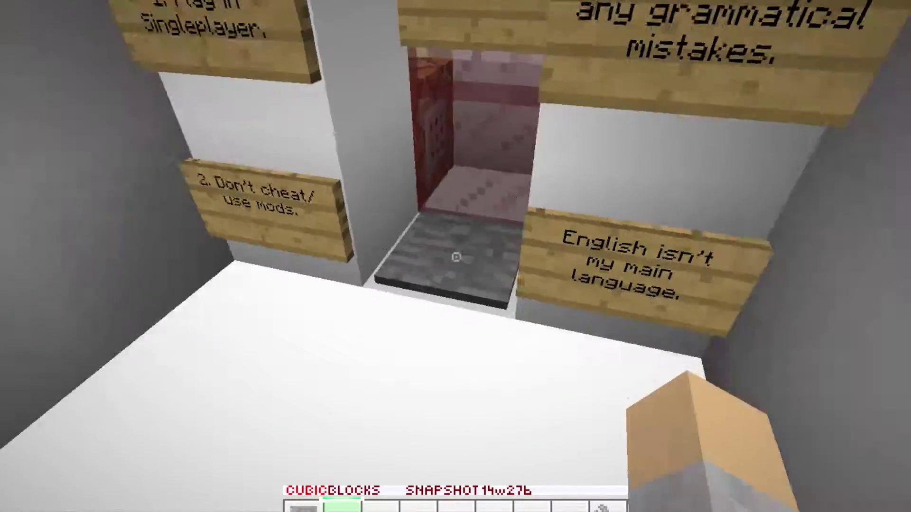
{"action": "key", "text": "w"}
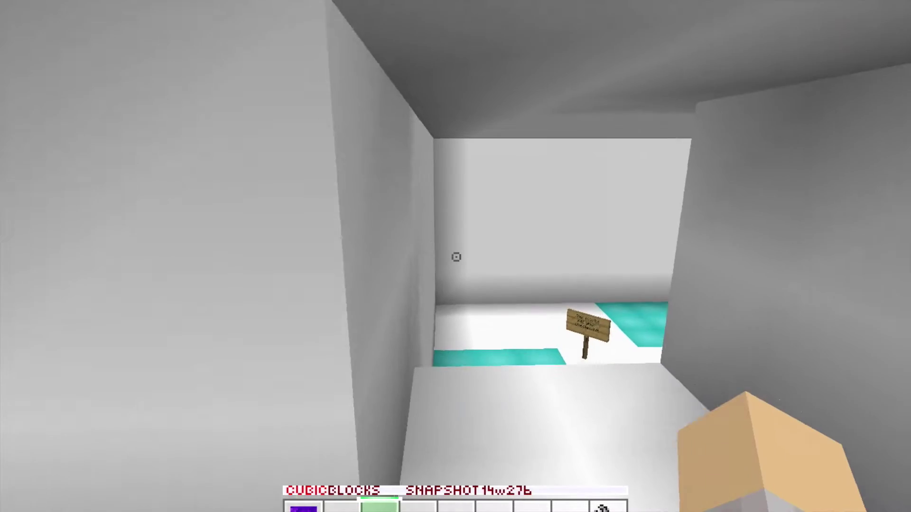
- Walk across the cyan checkpoint floor and down the white corridor to the prismarine room
{"action": "key", "text": "w"}
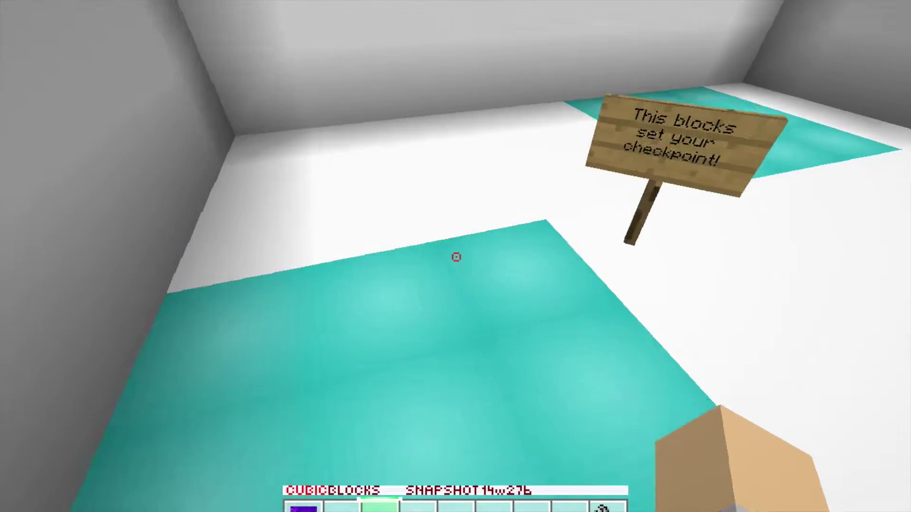
{"action": "key", "text": "w"}
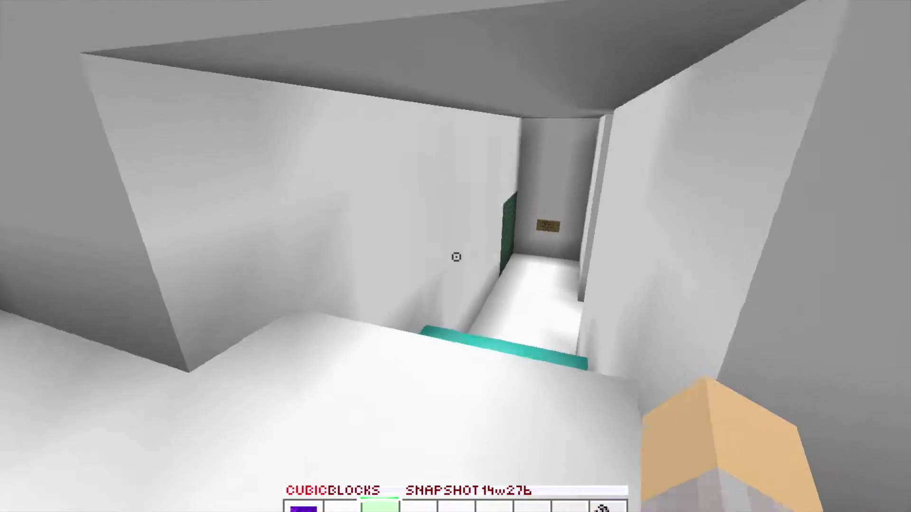
{"action": "key", "text": "w"}
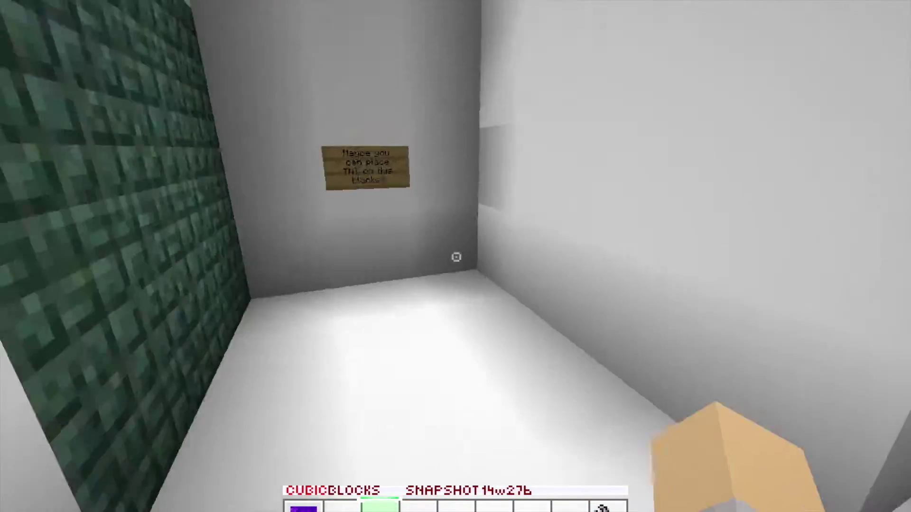
- Blast the green prismarine wall with TNT and flint and steel, collect the drop, and head down the corridor
{"action": "key", "text": "w"}
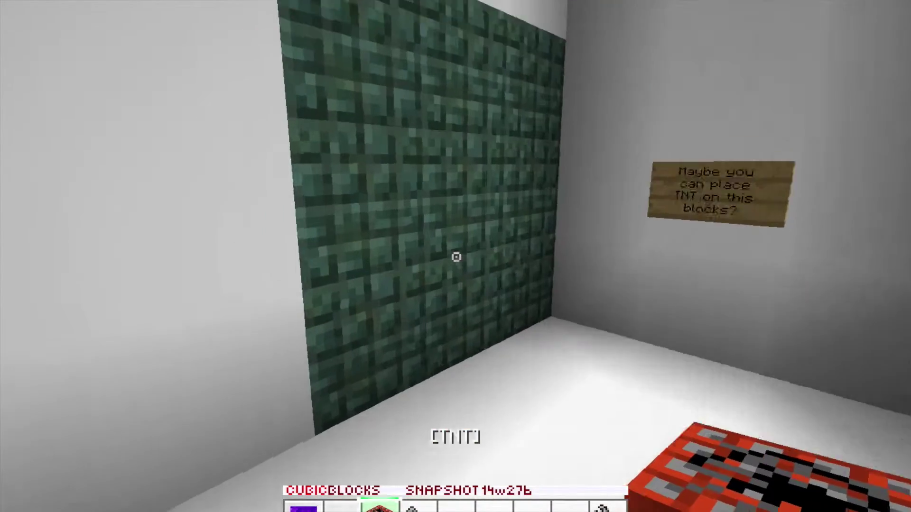
{"action": "right_click", "coordinate": [456, 256]}
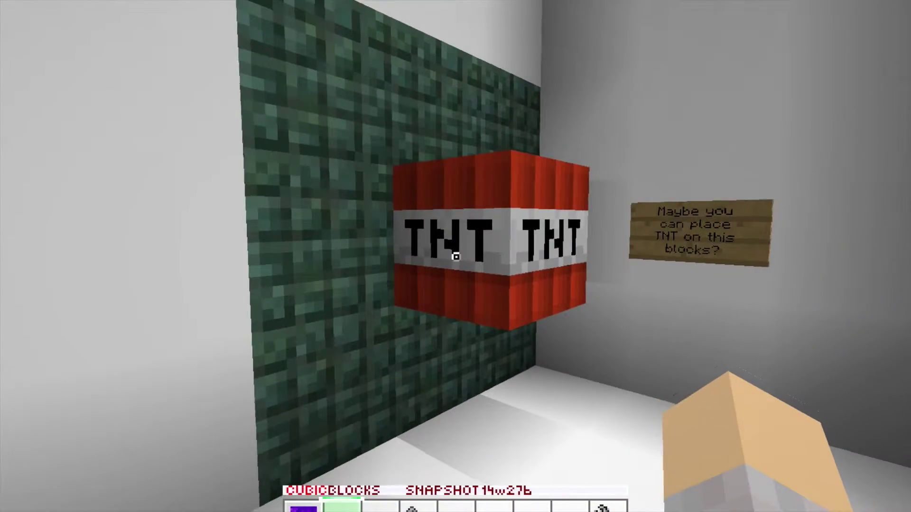
{"action": "right_click", "coordinate": [456, 257]}
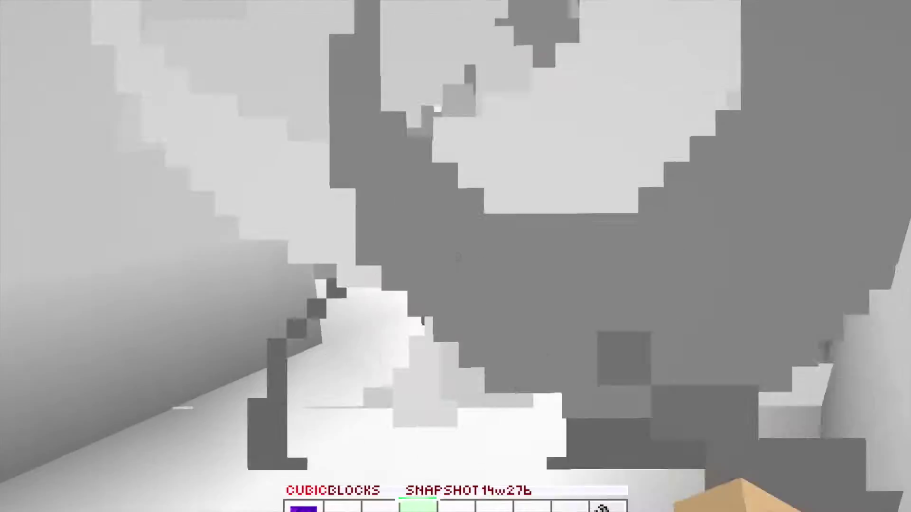
{"action": "key", "text": "2"}
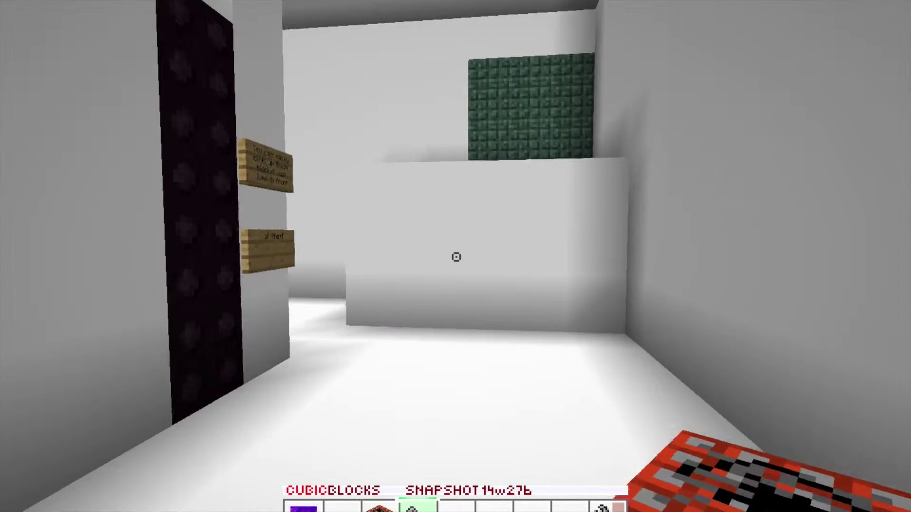
{"action": "key", "text": "4"}
- Climb the black obsidian pillar and move along under the obsidian blocks
{"action": "key", "text": "w"}
{"action": "key", "text": "w"}
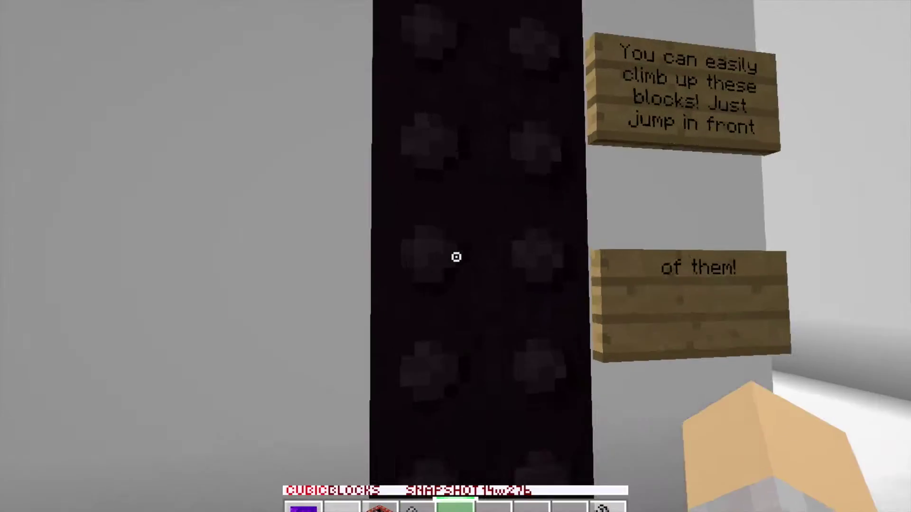
{"action": "key", "text": "space"}
{"action": "key", "text": "w"}
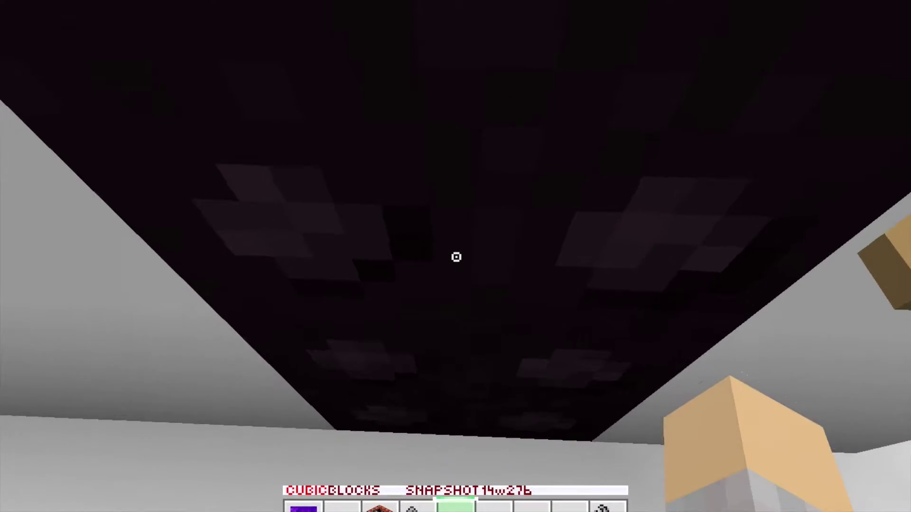
{"action": "key", "text": "w"}
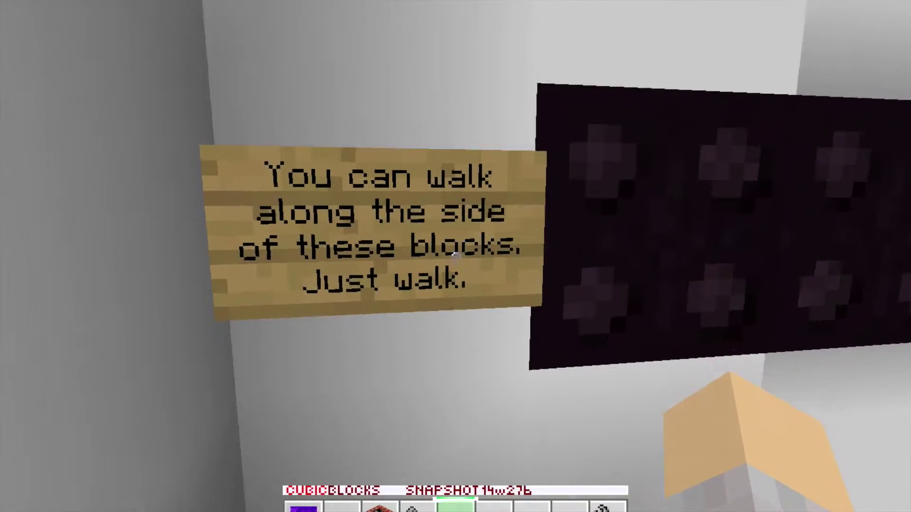
- Walk along the obsidian wall to the yellow and cyan double-jump room
{"action": "key", "text": "w"}
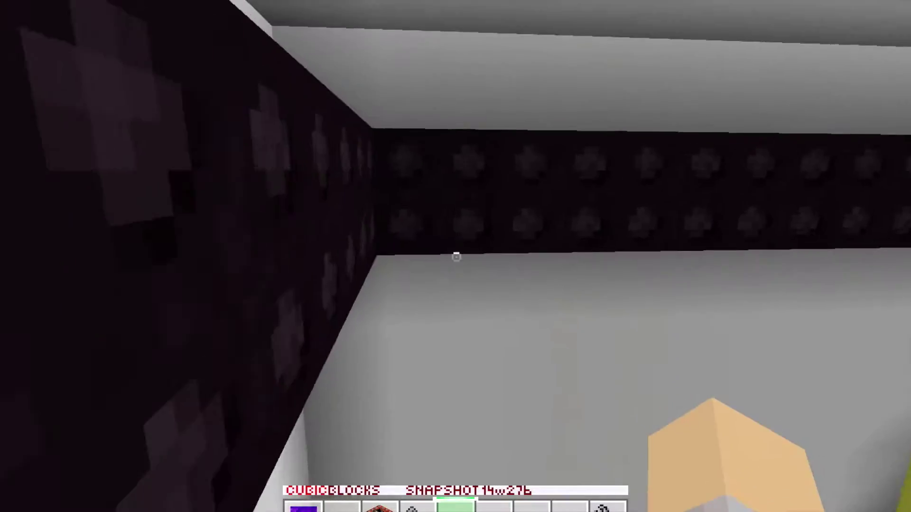
{"action": "key", "text": "w"}
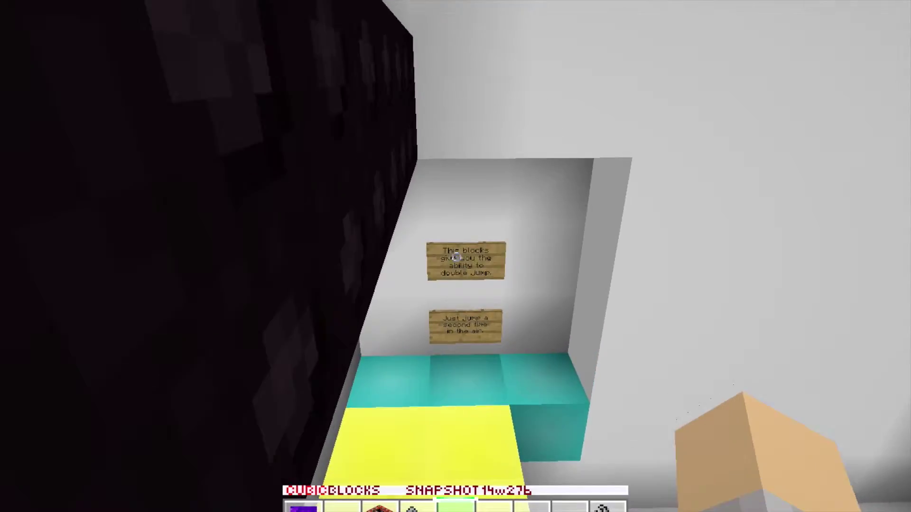
{"action": "key", "text": "w"}
{"action": "key", "text": "space"}
{"action": "key", "text": "space"}
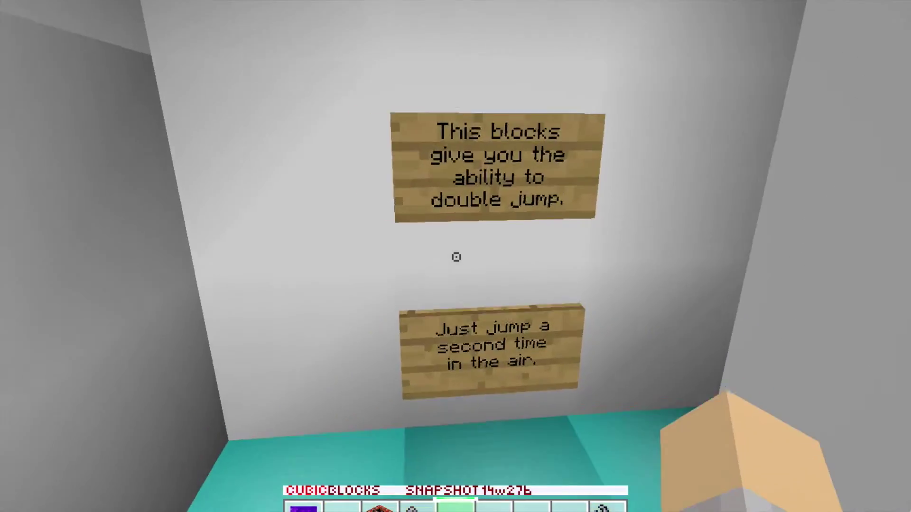
- Cross the yellow double-jump blocks toward the grey block
{"action": "key", "text": "w"}
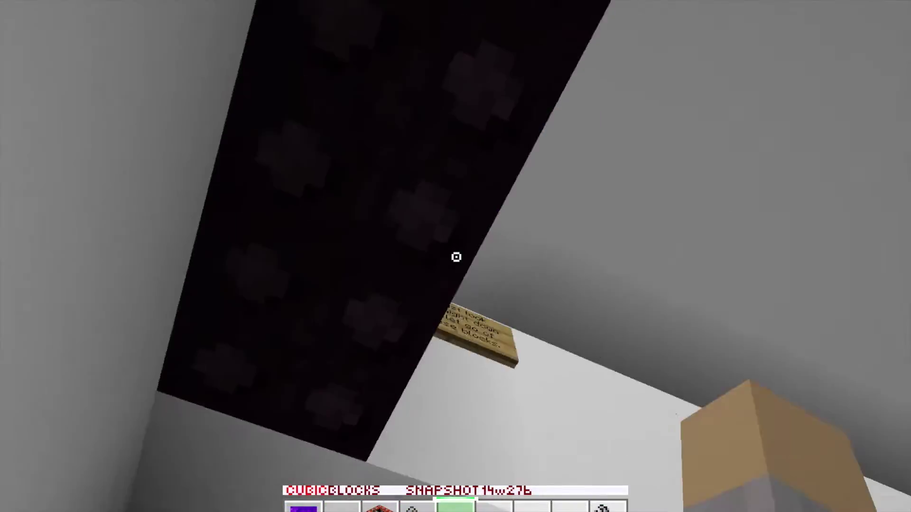
{"action": "key", "text": "w"}
{"action": "key", "text": "w"}
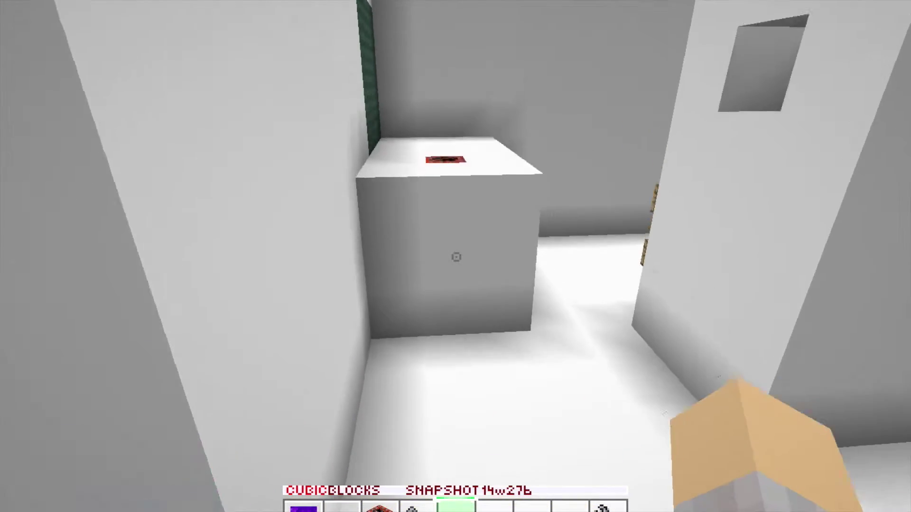
{"action": "key", "text": "w"}
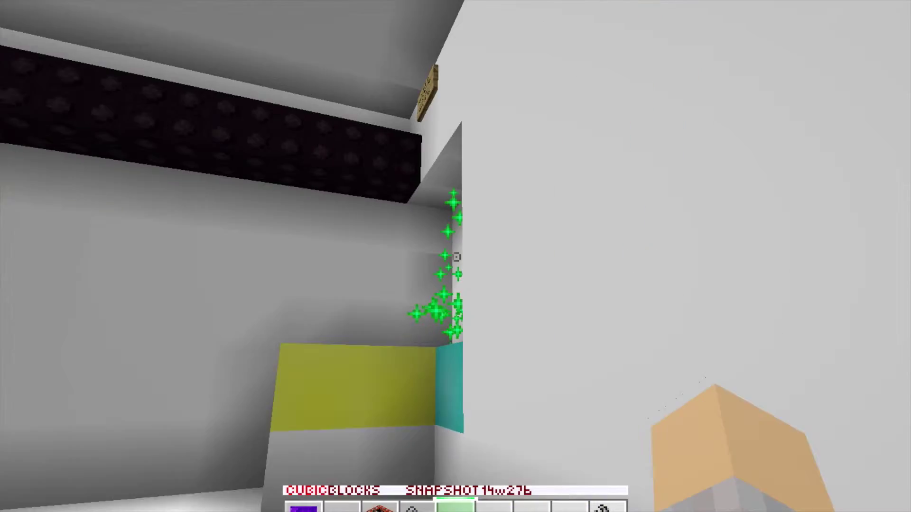
{"action": "key", "text": "w"}
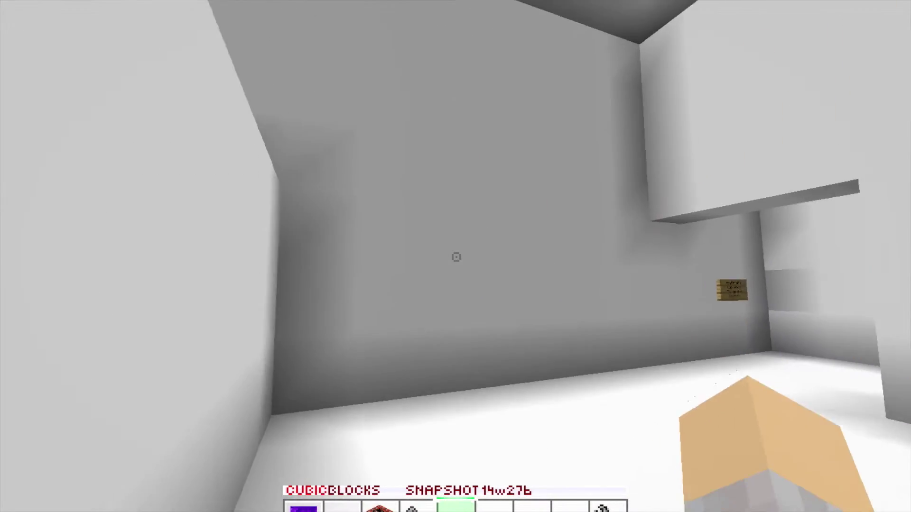
- Teleport to the H-pillar room, return to the green wall, and ready TNT
{"action": "key", "text": "1"}
{"action": "key", "text": "1"}
{"action": "right_click", "coordinate": [455, 257]}
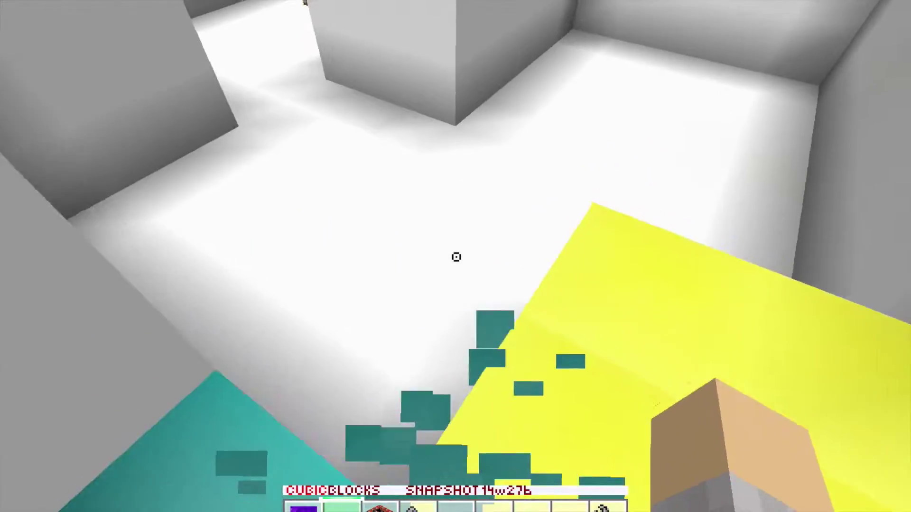
{"action": "right_click", "coordinate": [456, 257]}
{"action": "key", "text": "w"}
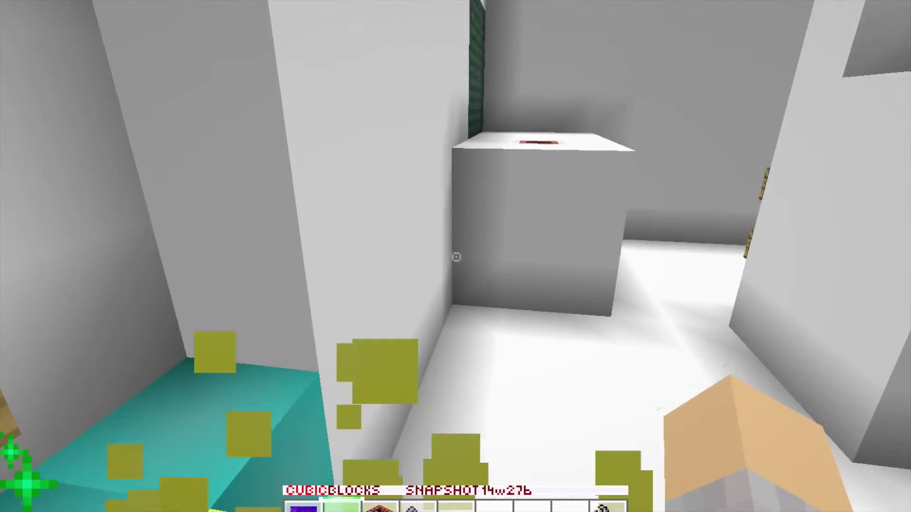
{"action": "key", "text": "w"}
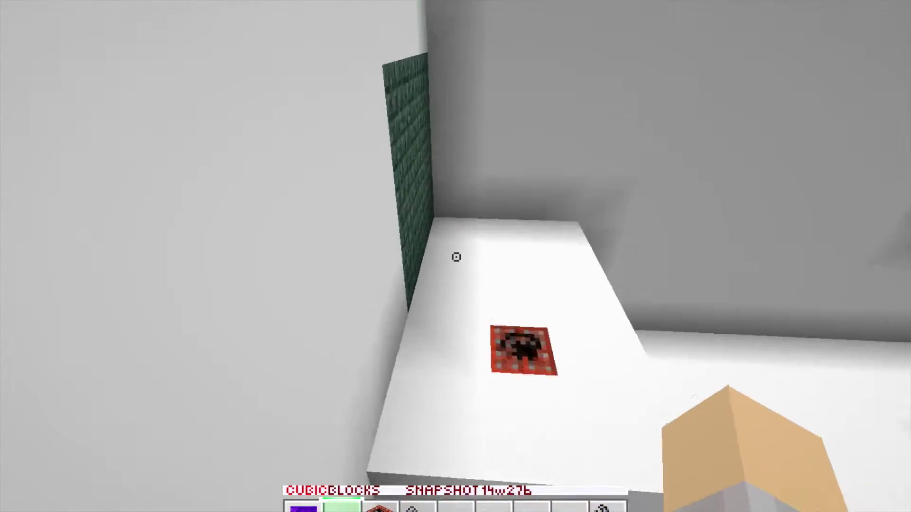
{"action": "key", "text": "4"}
{"action": "key", "text": "3"}
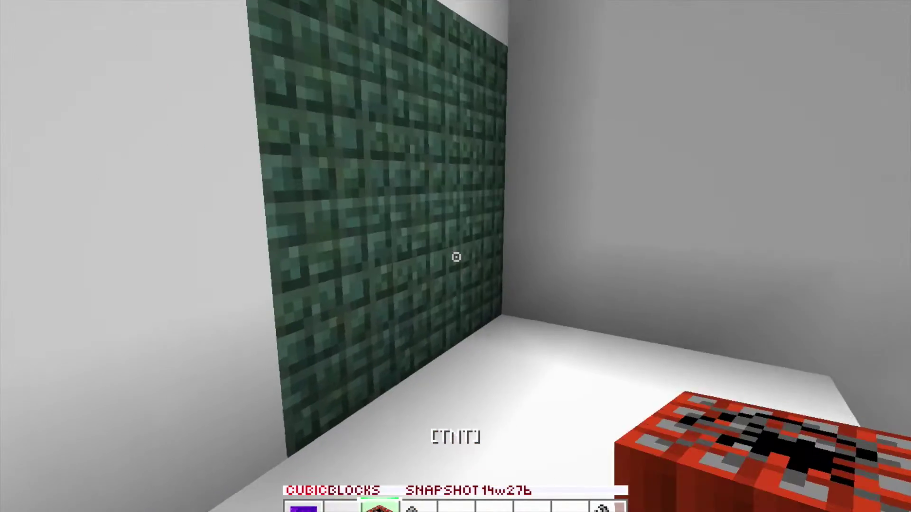
- Place TNT in the inventory-clearing room and ignite it with flint and steel
{"action": "right_click", "coordinate": [455, 257]}
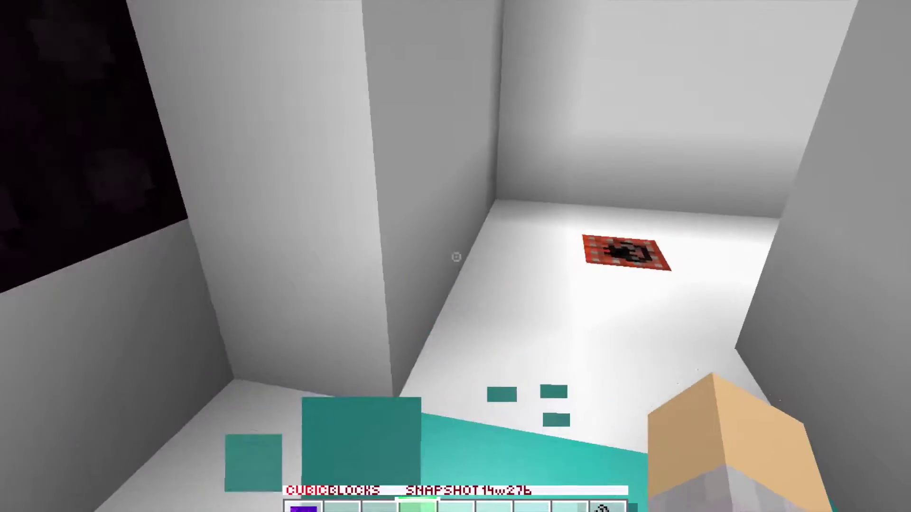
{"action": "key", "text": "4"}
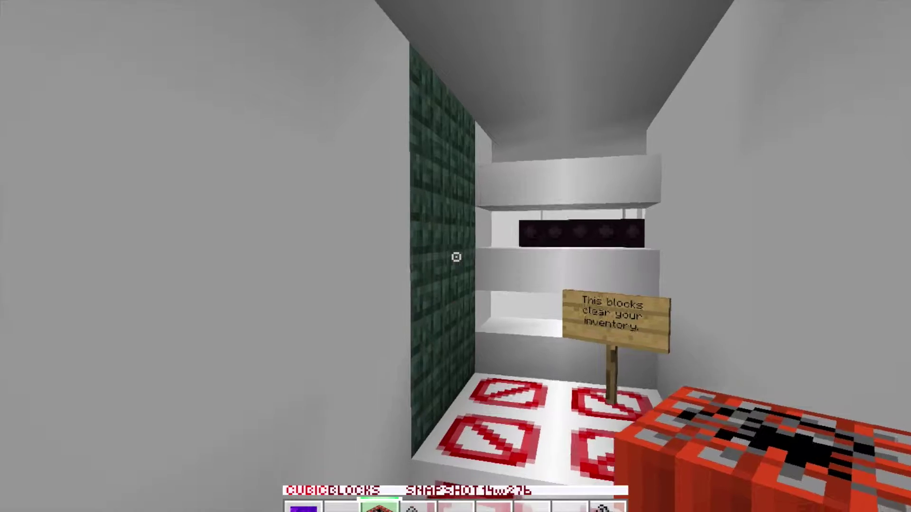
{"action": "right_click", "coordinate": [456, 257]}
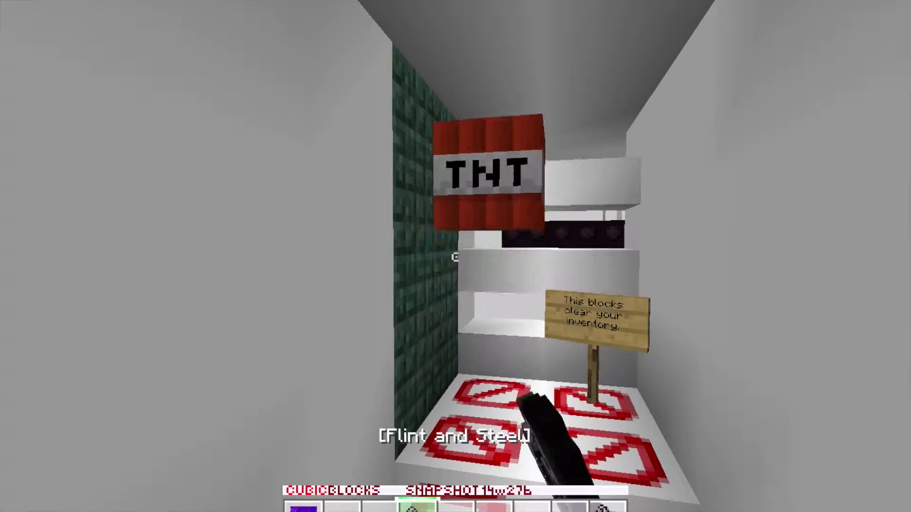
{"action": "right_click", "coordinate": [456, 257]}
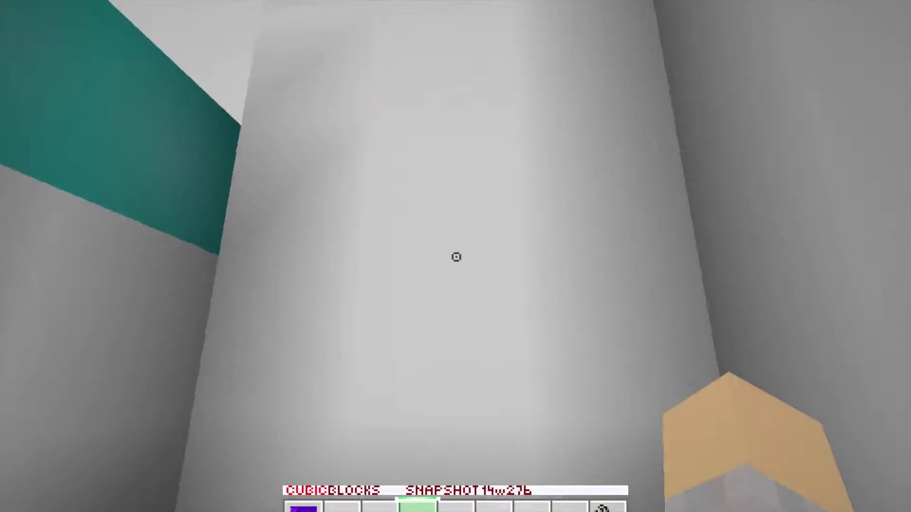
- Break the yellow and teal blocks while walking on toward the black pillar
{"action": "left_click", "coordinate": [456, 257]}
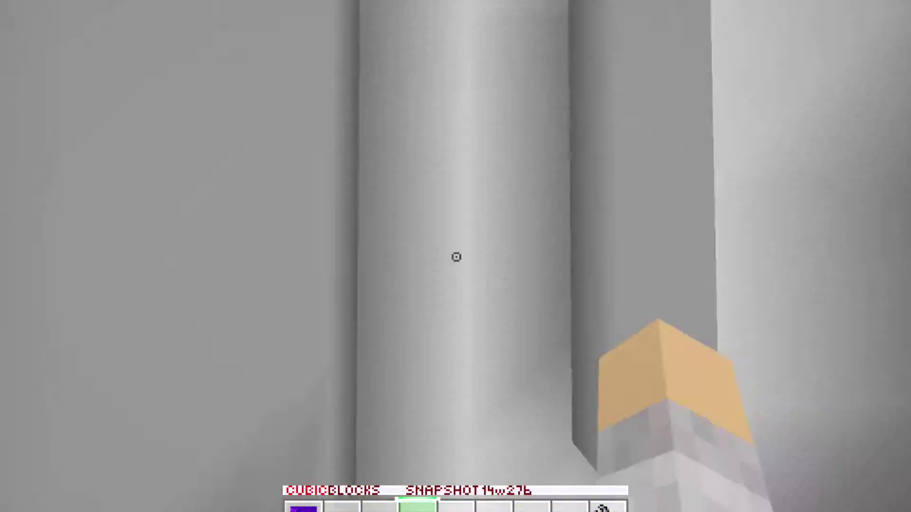
{"action": "left_click", "coordinate": [455, 258]}
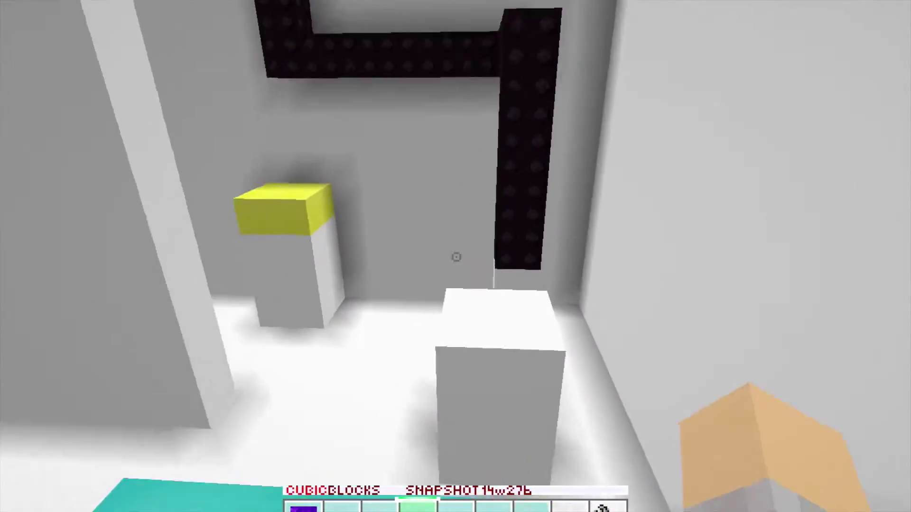
{"action": "left_click", "coordinate": [456, 257]}
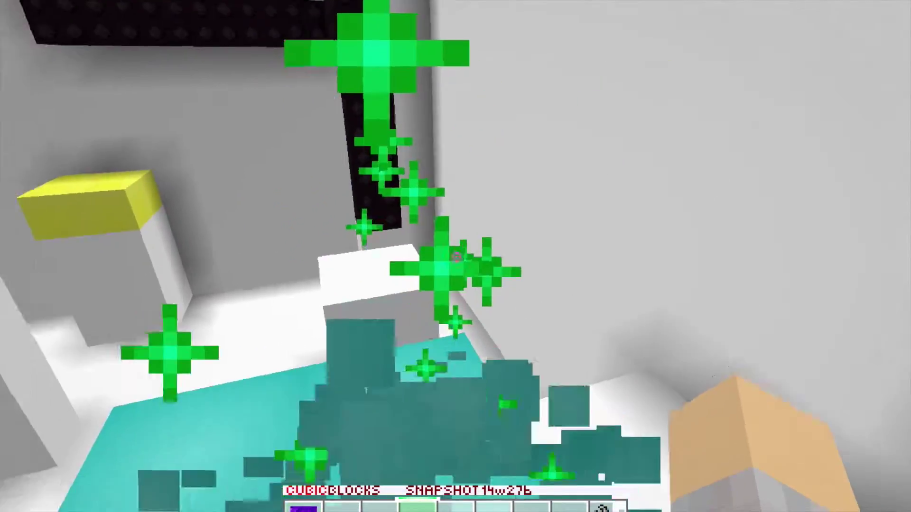
{"action": "key", "text": "w"}
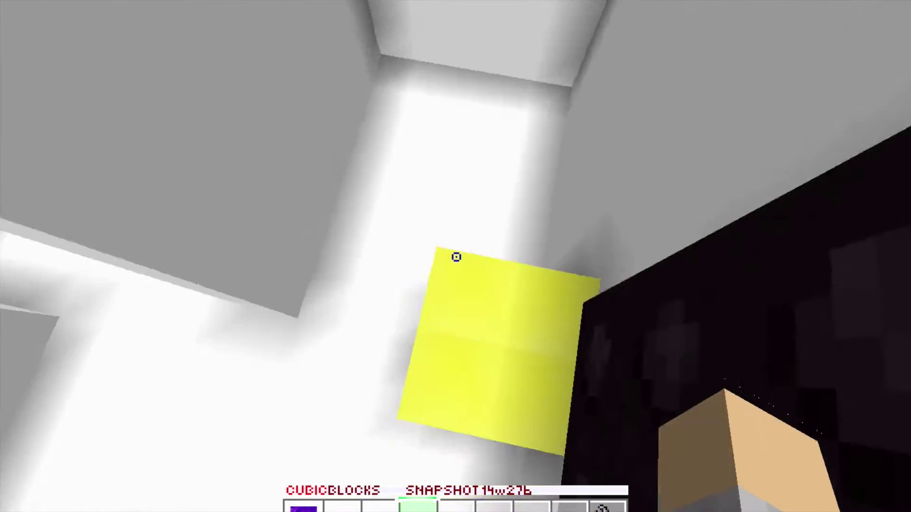
{"action": "left_click", "coordinate": [455, 257]}
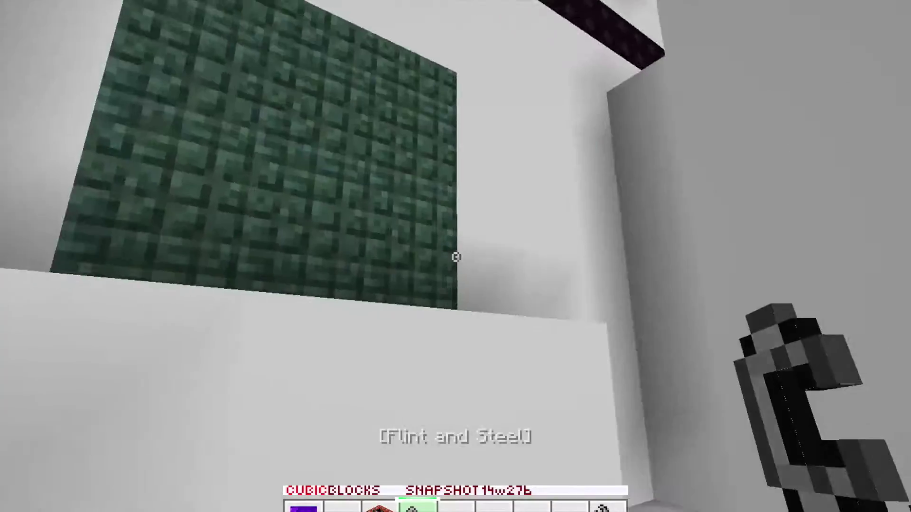
- Select TNT and place it against the green prismarine wall
{"action": "key", "text": "3"}
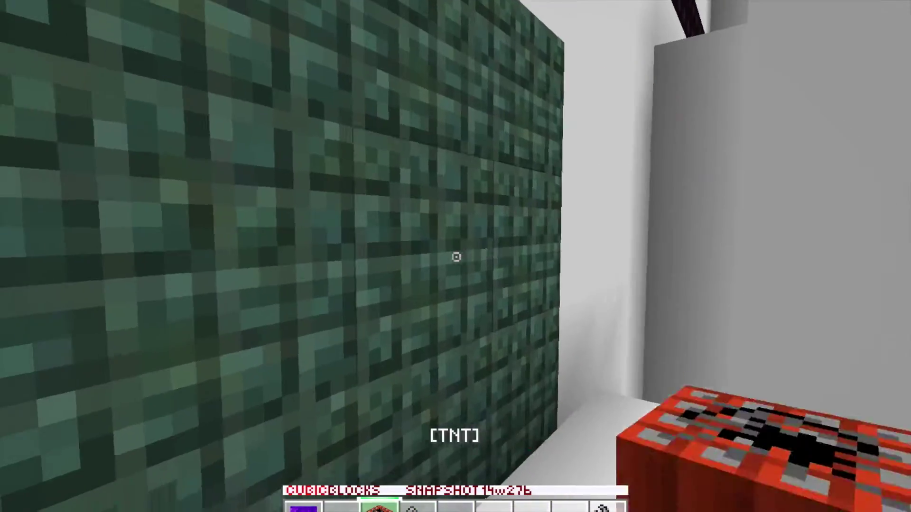
{"action": "right_click", "coordinate": [456, 257]}
{"action": "key", "text": "4"}
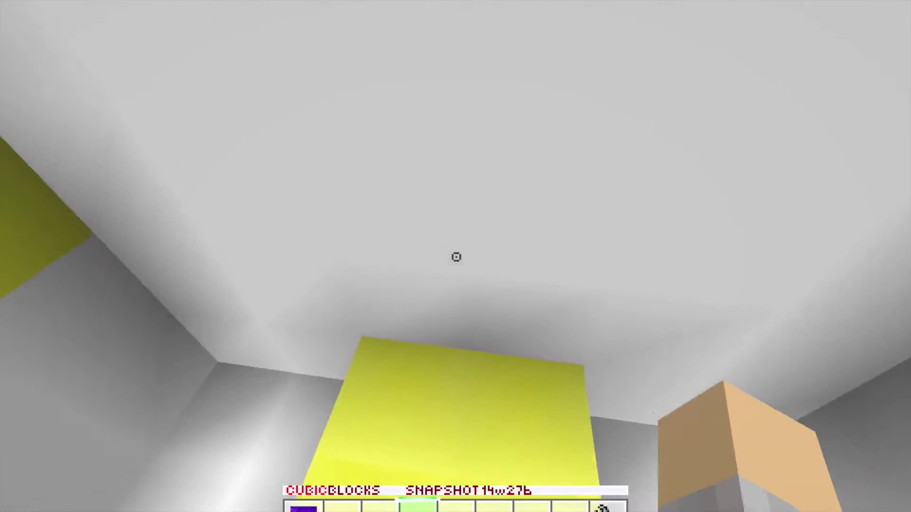
- Break four yellow blocks along the white ledges, including the one on the pillar
{"action": "left_click", "coordinate": [455, 257]}
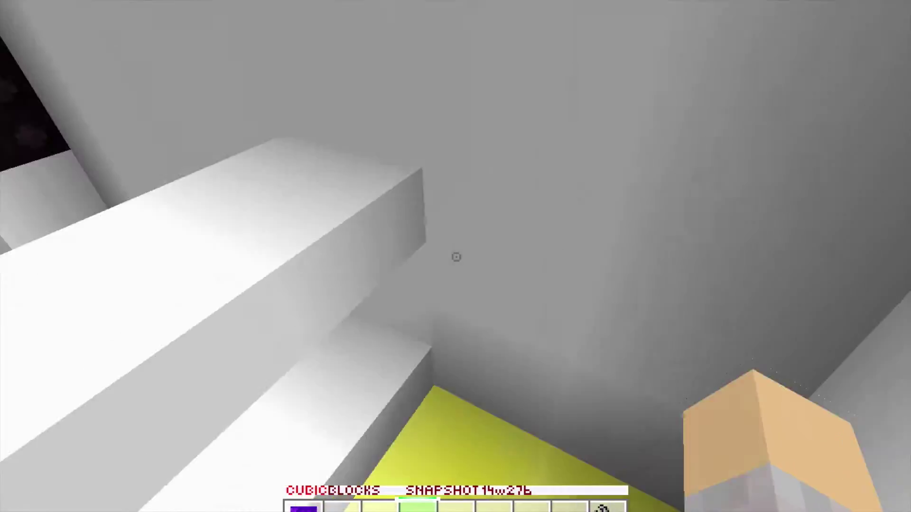
{"action": "left_click", "coordinate": [455, 257]}
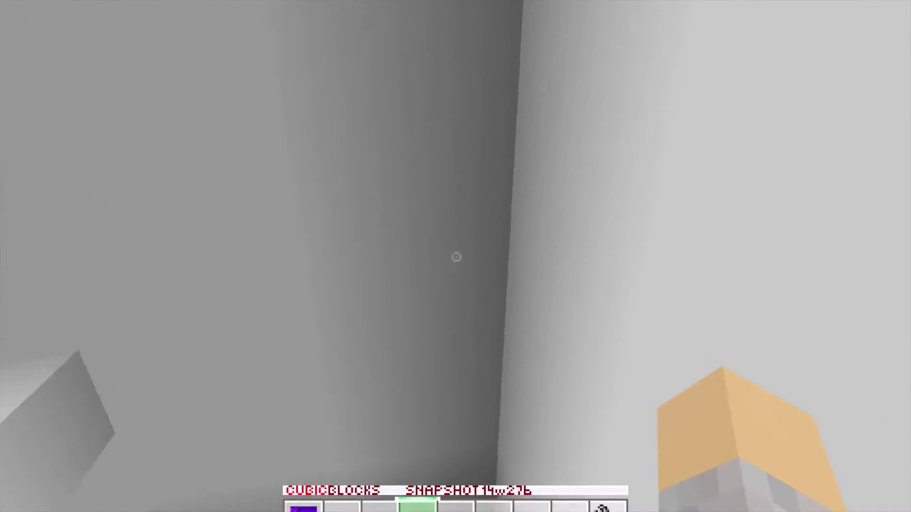
{"action": "left_click", "coordinate": [456, 257]}
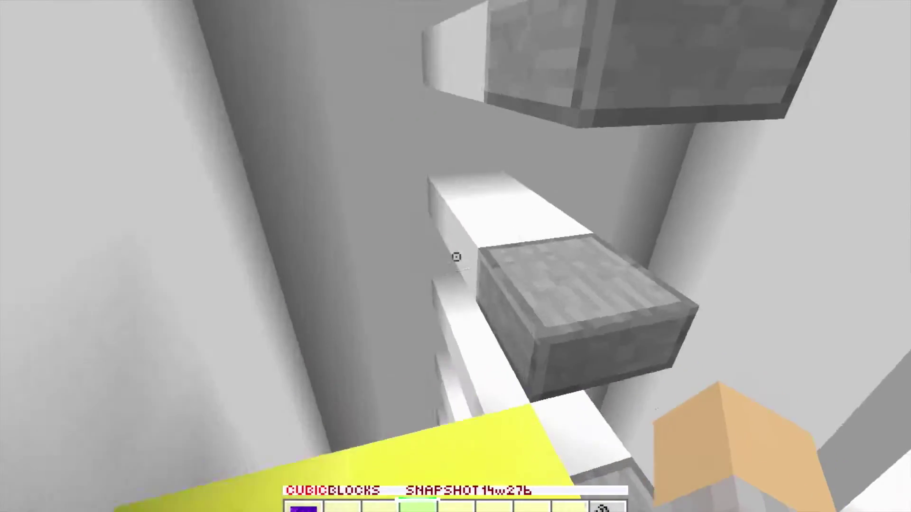
{"action": "left_click", "coordinate": [456, 257]}
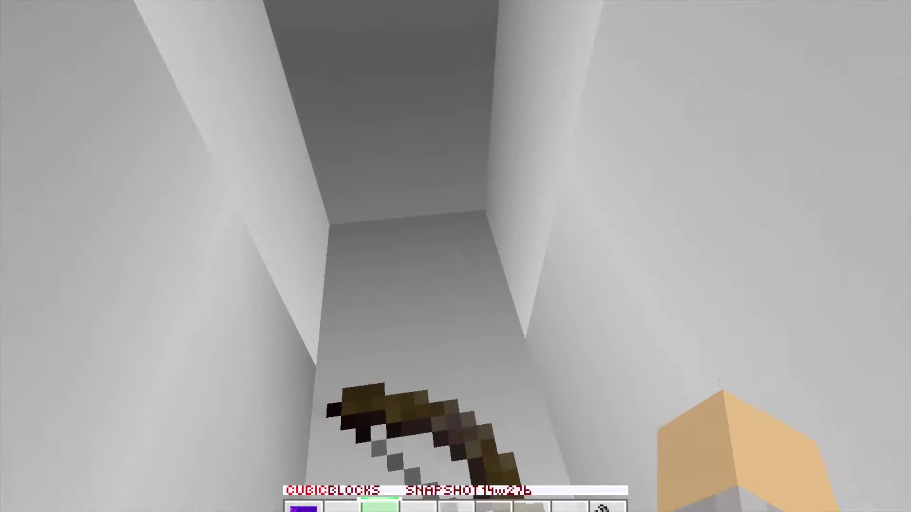
- Take the bow from hotbar slot 6, ready to shoot the brown target block
{"action": "key", "text": "6"}
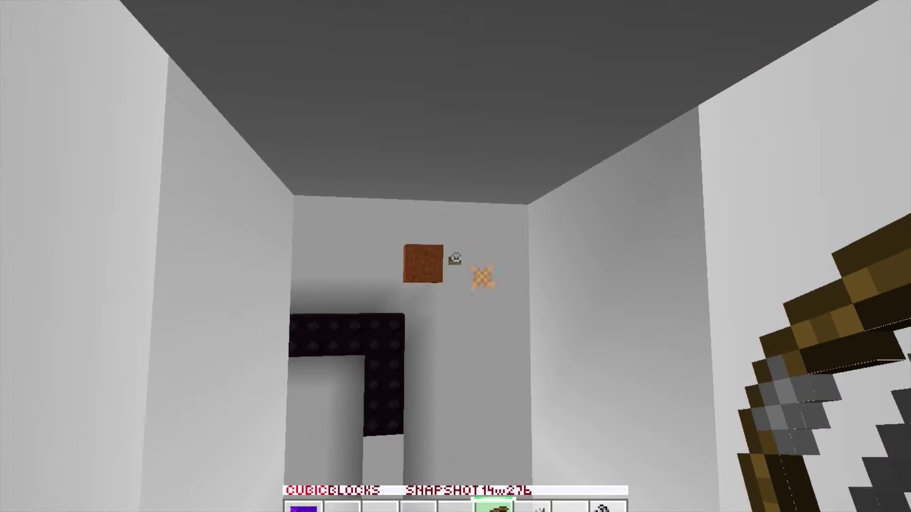
{"action": "key", "text": "6"}
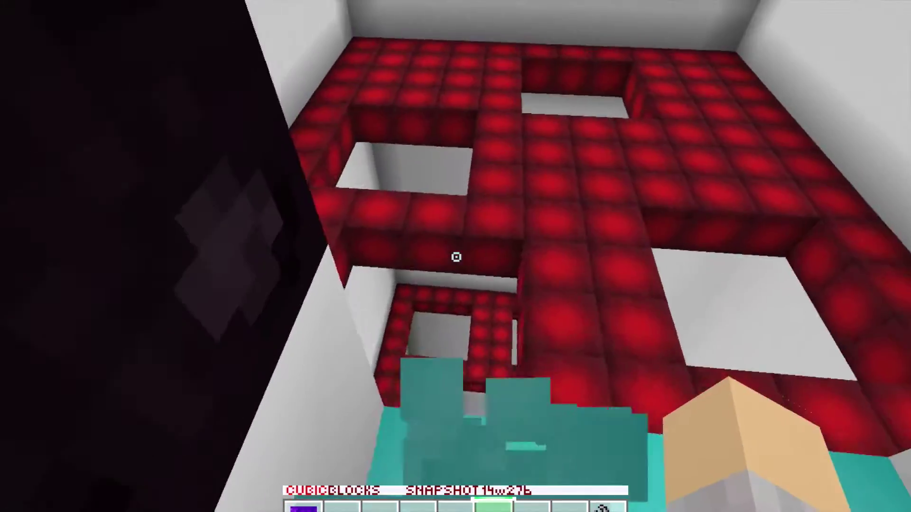
- Break through the cyan floor and the red blocks beneath to drop down the shaft
{"action": "left_click", "coordinate": [455, 257]}
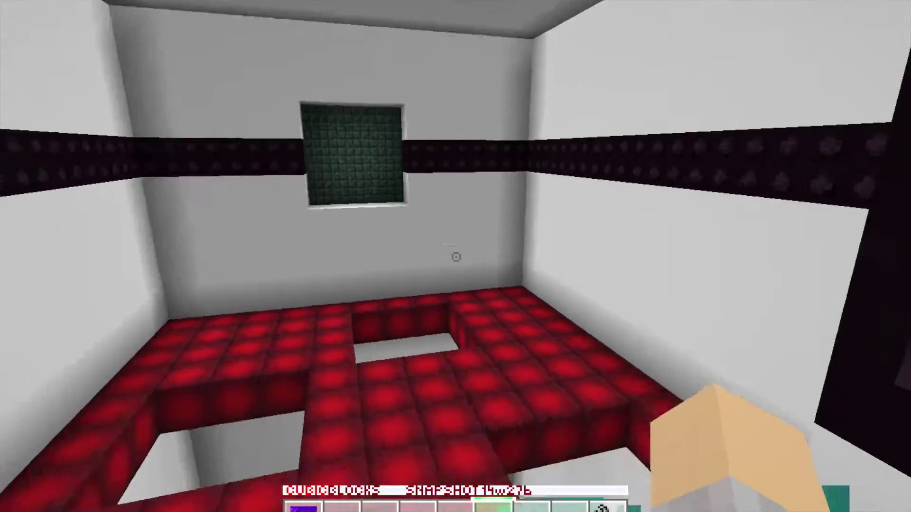
{"action": "left_click", "coordinate": [456, 257]}
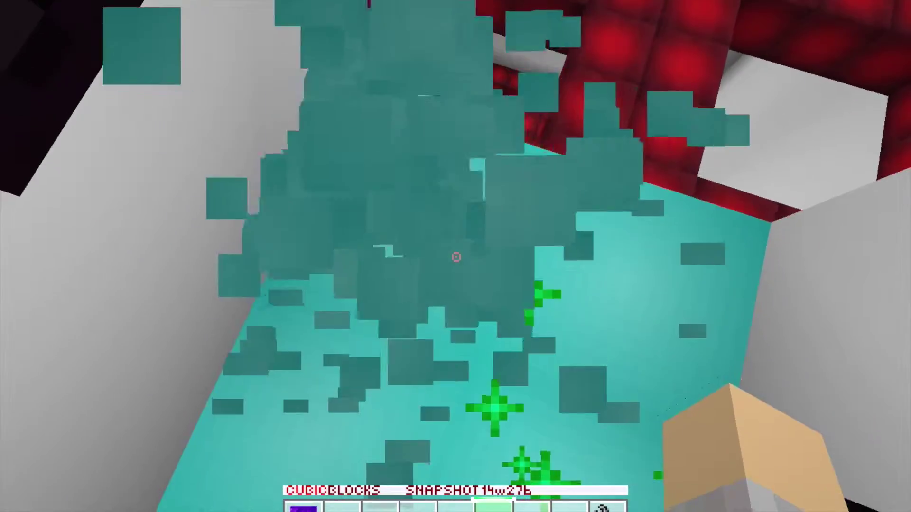
{"action": "left_click", "coordinate": [455, 257]}
{"action": "left_click", "coordinate": [456, 257]}
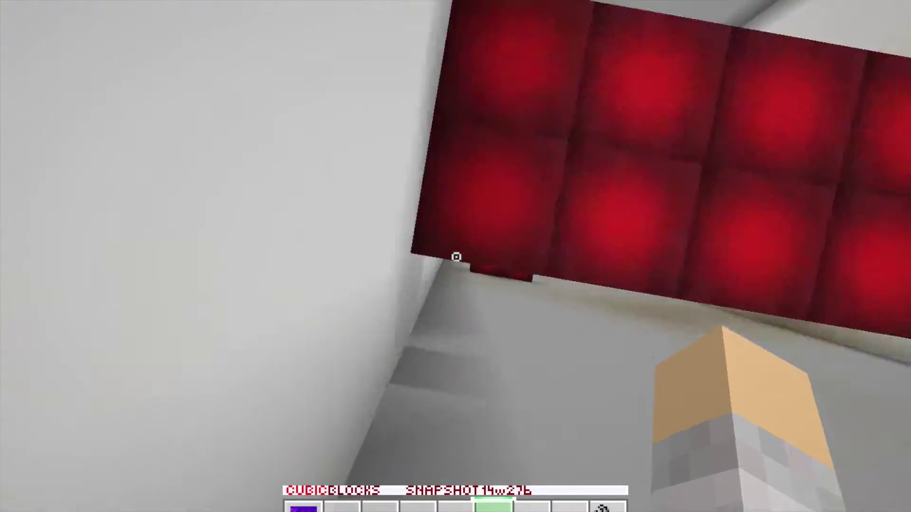
{"action": "left_click", "coordinate": [456, 257]}
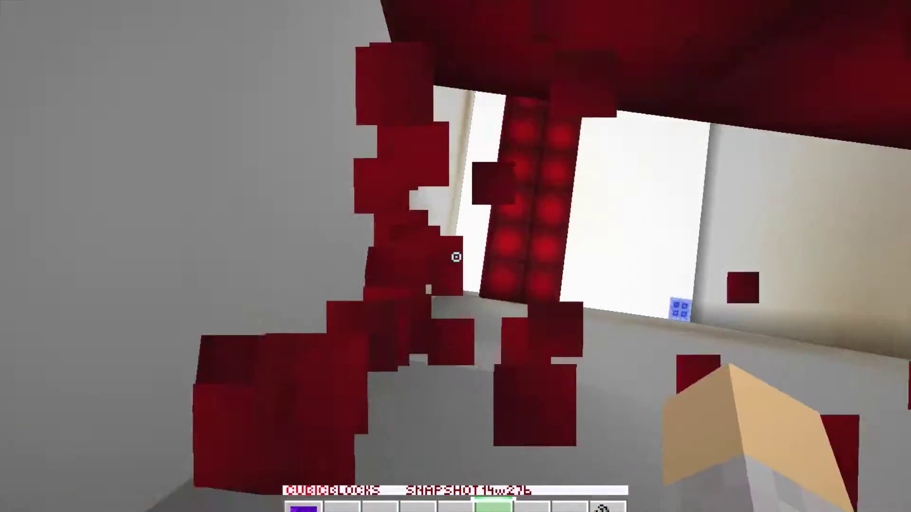
{"action": "left_click", "coordinate": [456, 257]}
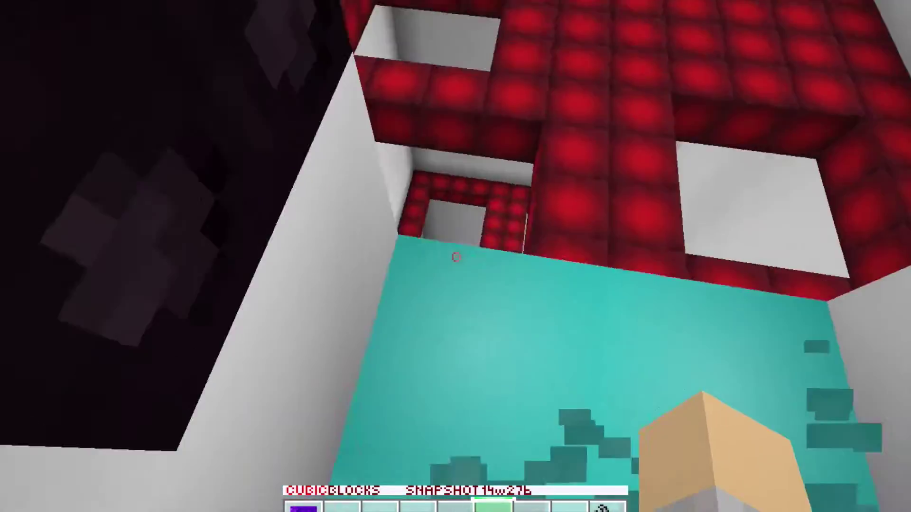
{"action": "left_click", "coordinate": [456, 257]}
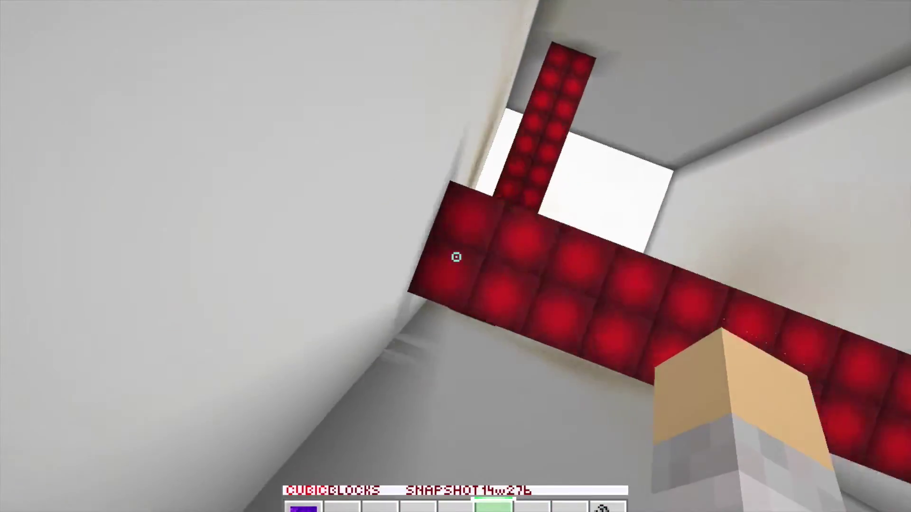
{"action": "left_click", "coordinate": [456, 257]}
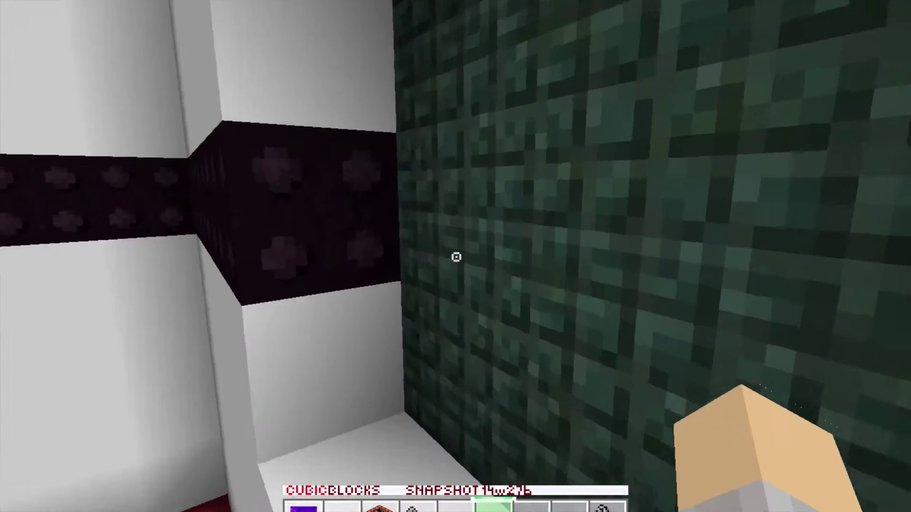
- Ignite TNT by the green prismarine wall and walk through the doorway over the red tiles
{"action": "key", "text": "3"}
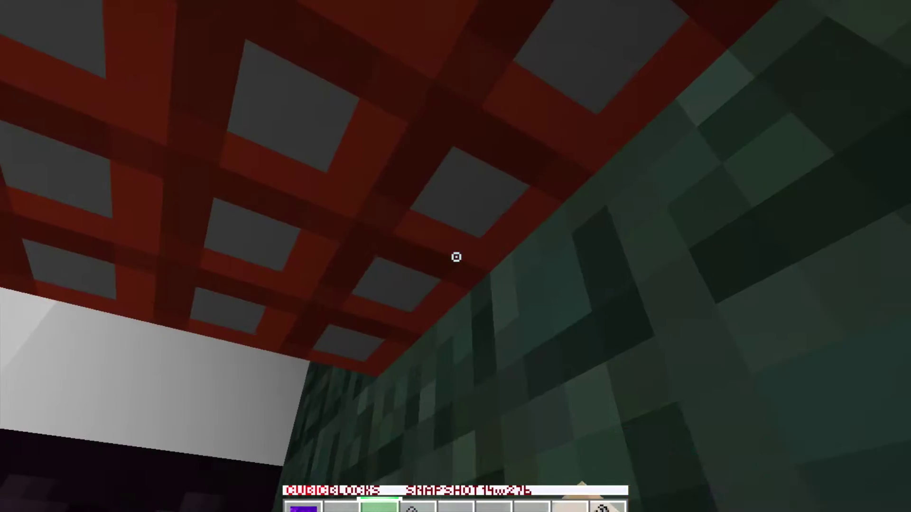
{"action": "key", "text": "4"}
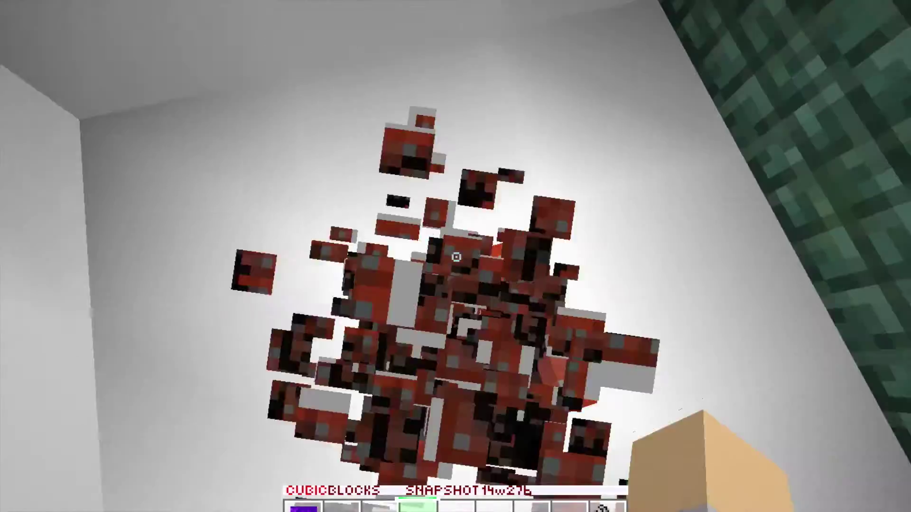
{"action": "key", "text": "4"}
{"action": "right_click", "coordinate": [456, 257]}
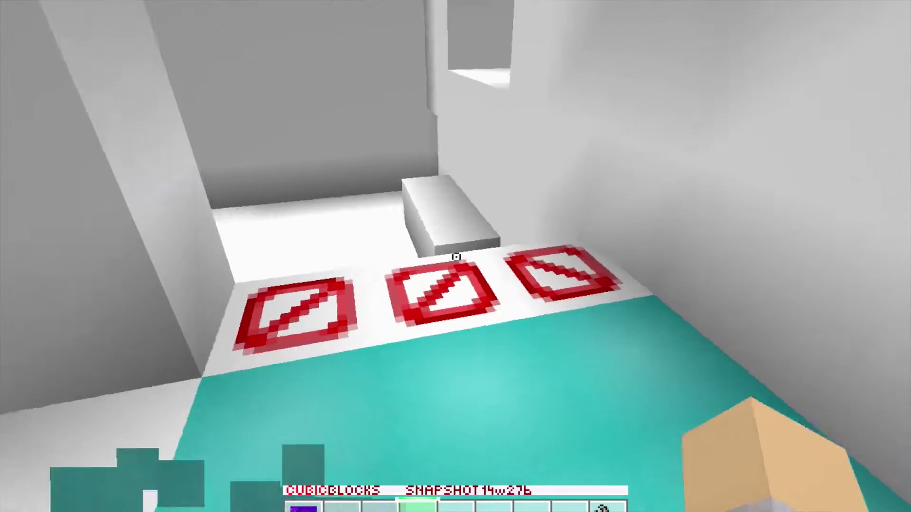
{"action": "key", "text": "w"}
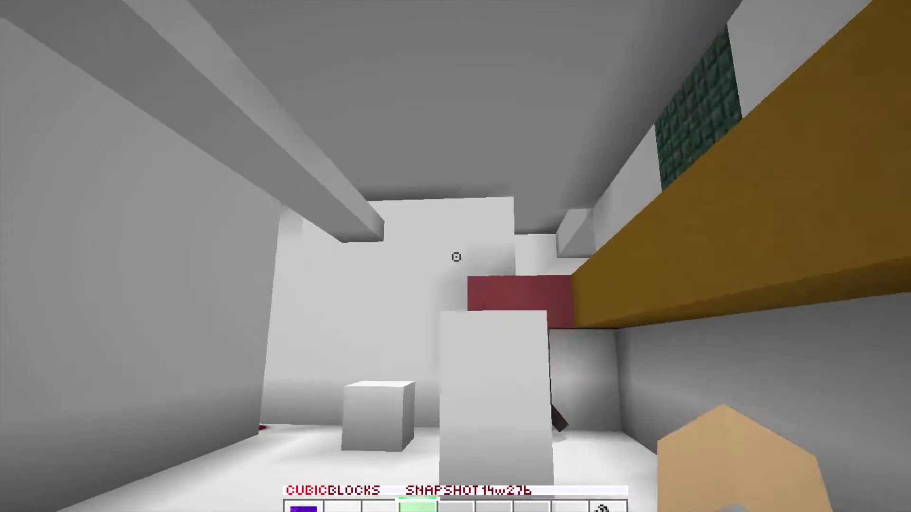
- Cross the white room past the tall pillar to the platform holding the chest
{"action": "key", "text": "w"}
{"action": "key", "text": "w"}
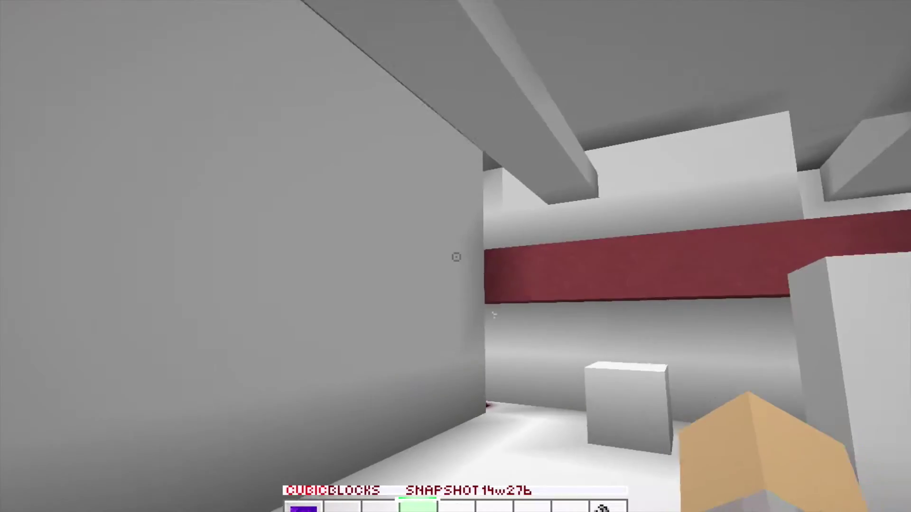
{"action": "key", "text": "w"}
{"action": "key", "text": "w"}
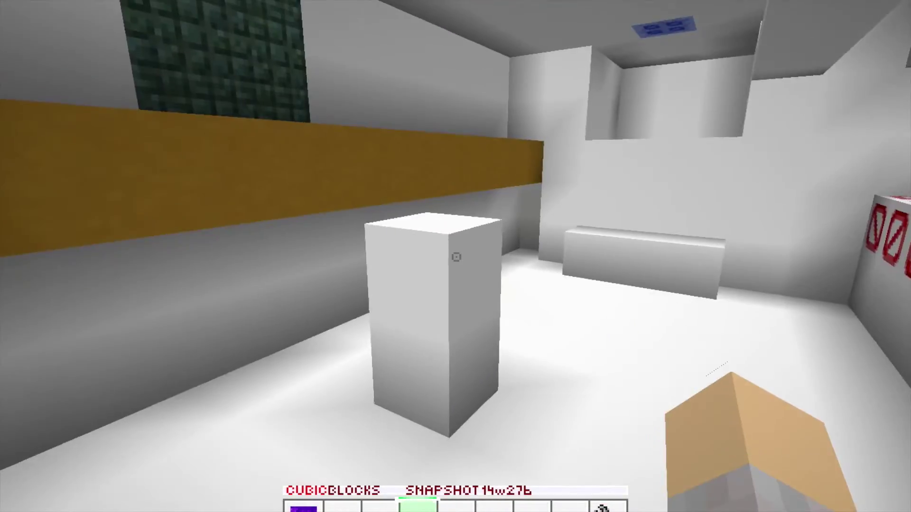
{"action": "key", "text": "w"}
{"action": "key", "text": "w"}
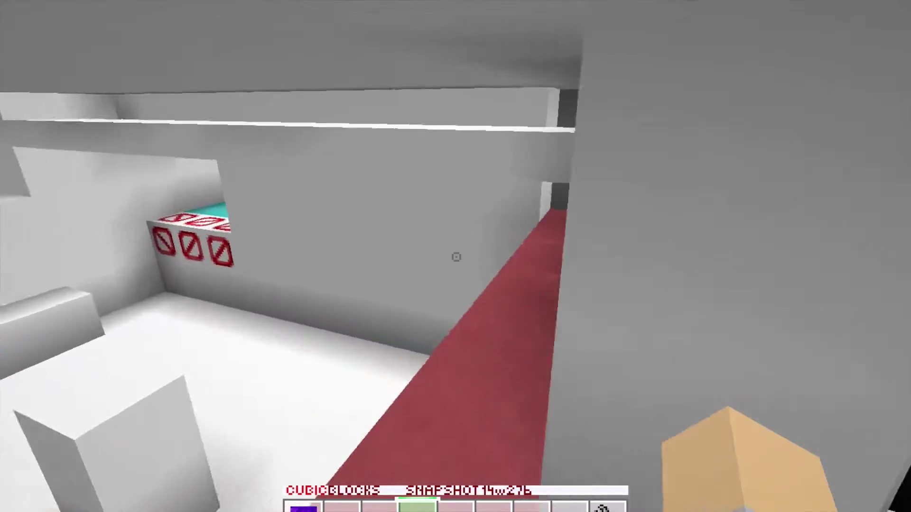
{"action": "key", "text": "w"}
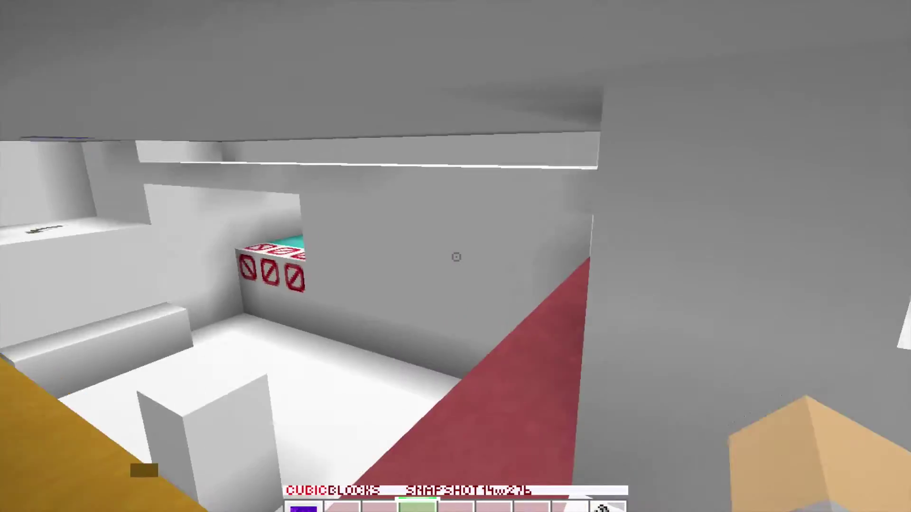
{"action": "key", "text": "w"}
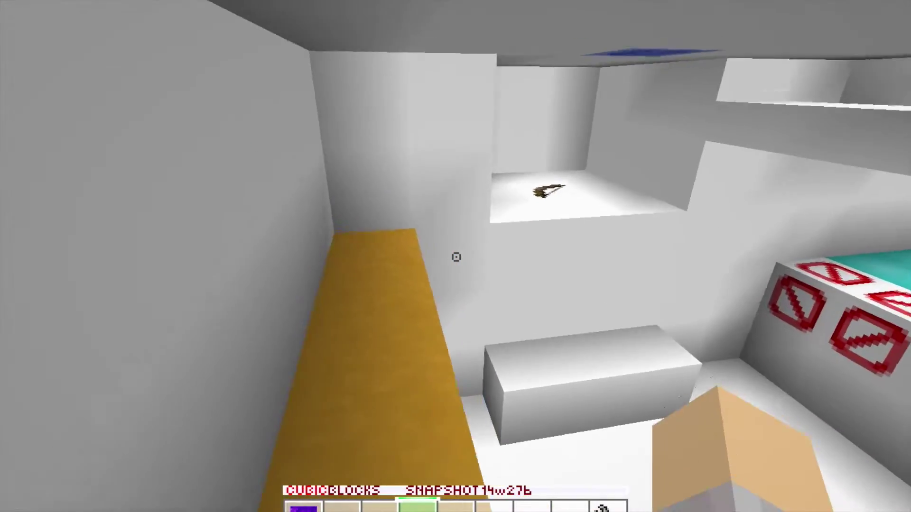
{"action": "key", "text": "w"}
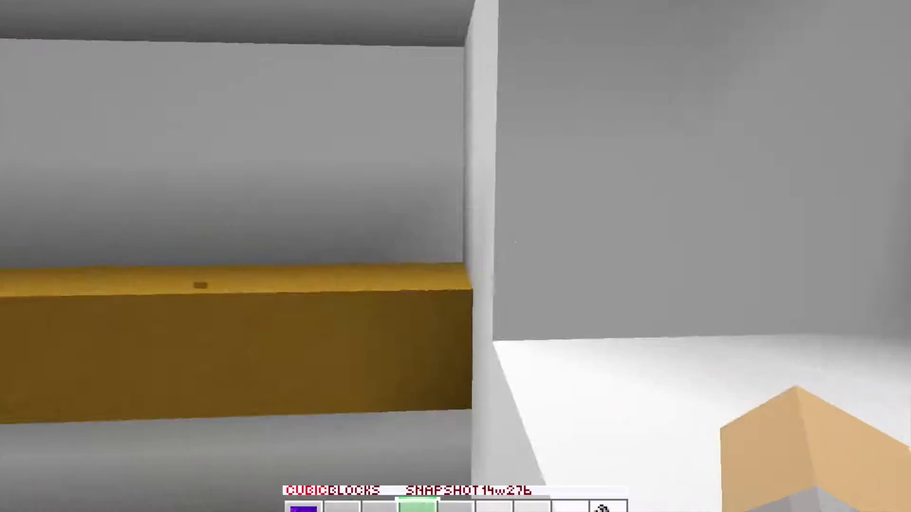
{"action": "key", "text": "w"}
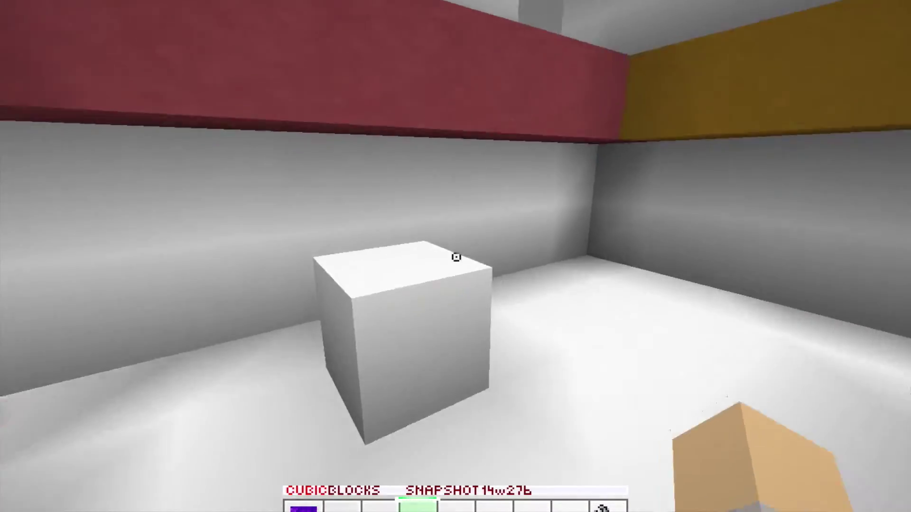
{"action": "key", "text": "w"}
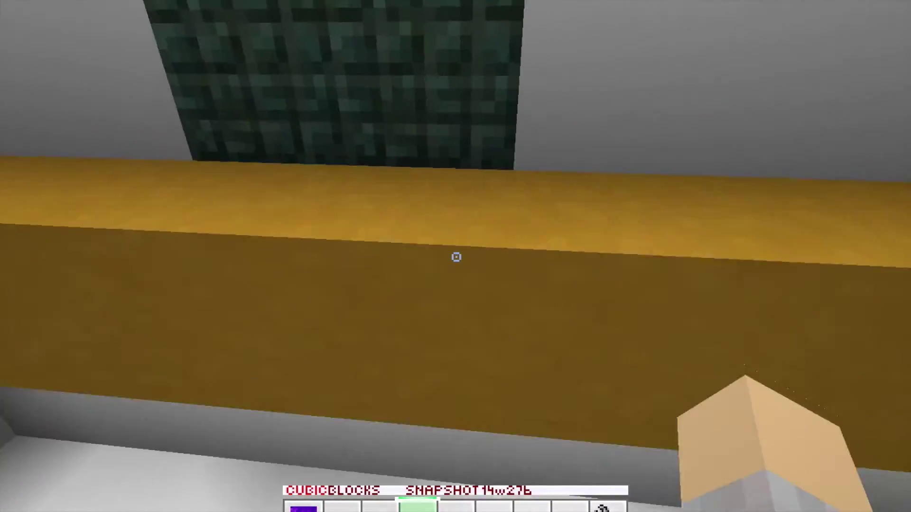
{"action": "key", "text": "w"}
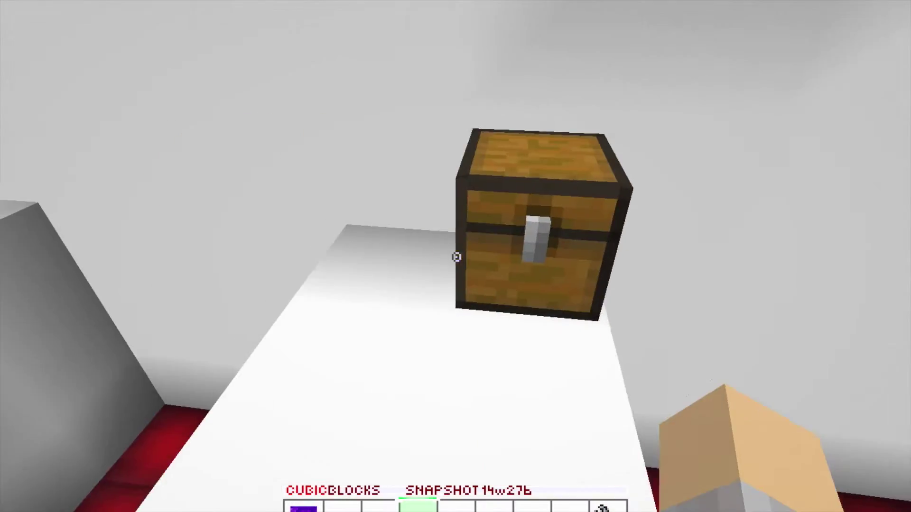
- Take the items from the chest and try igniting with the flint and steel
{"action": "right_click", "coordinate": [456, 257]}
{"action": "key", "text": "Escape"}
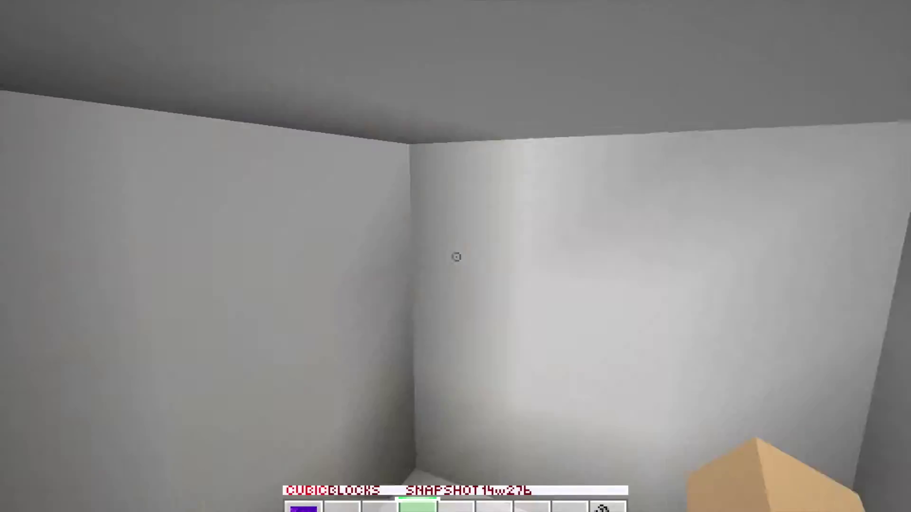
{"action": "key", "text": "w"}
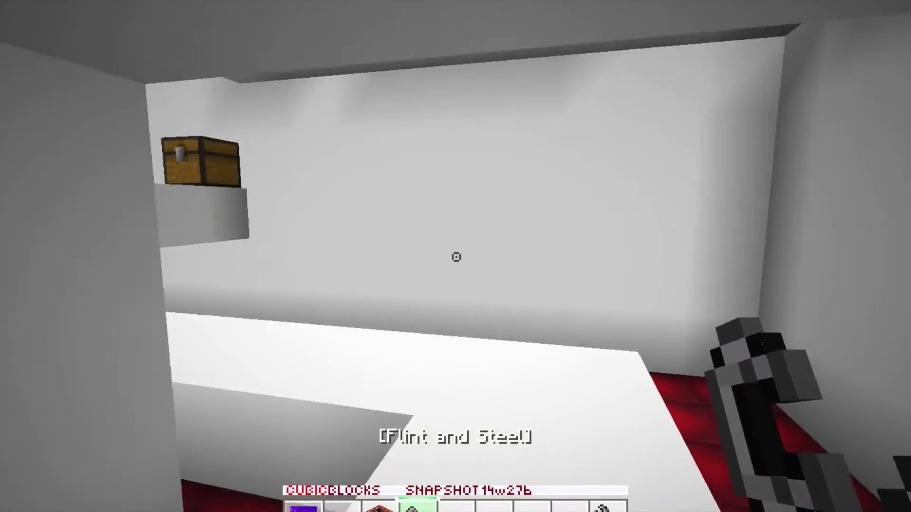
{"action": "key", "text": "w"}
{"action": "right_click", "coordinate": [456, 257]}
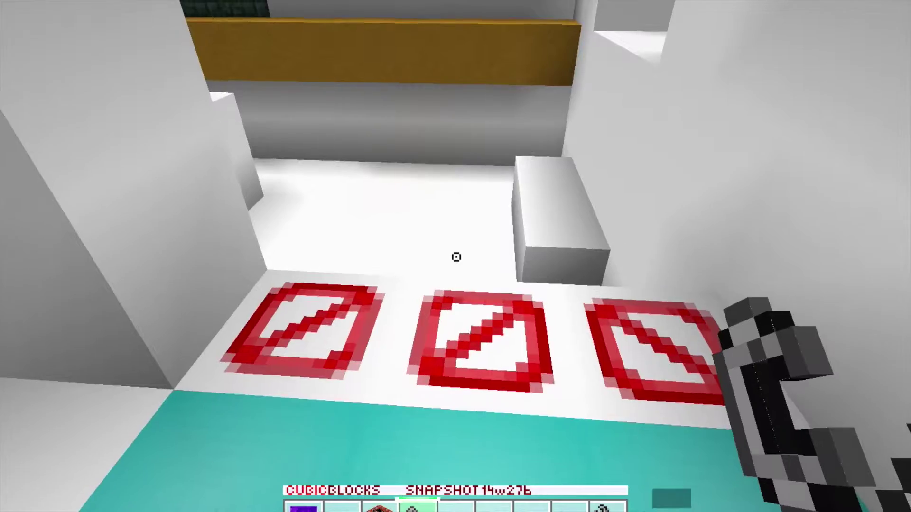
- Walk under the yellow beam and along the white walkway over the red floor
{"action": "key", "text": "w"}
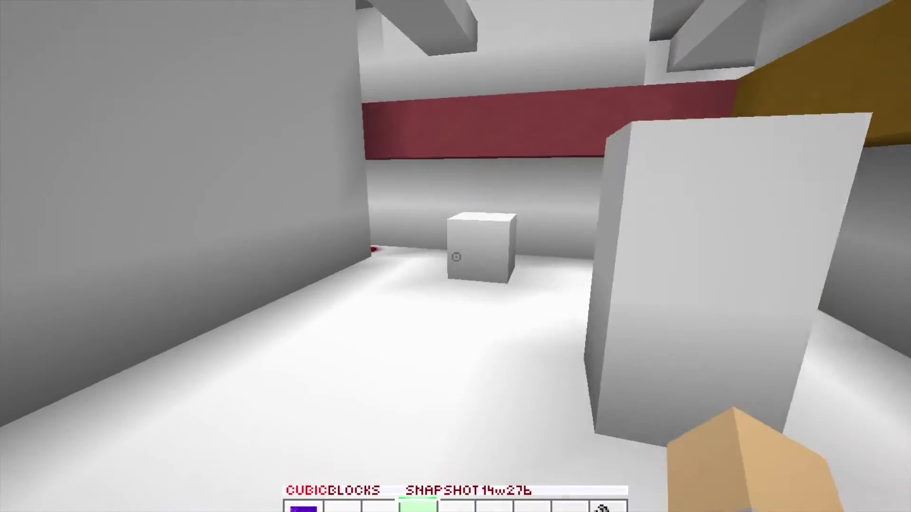
{"action": "key", "text": "w"}
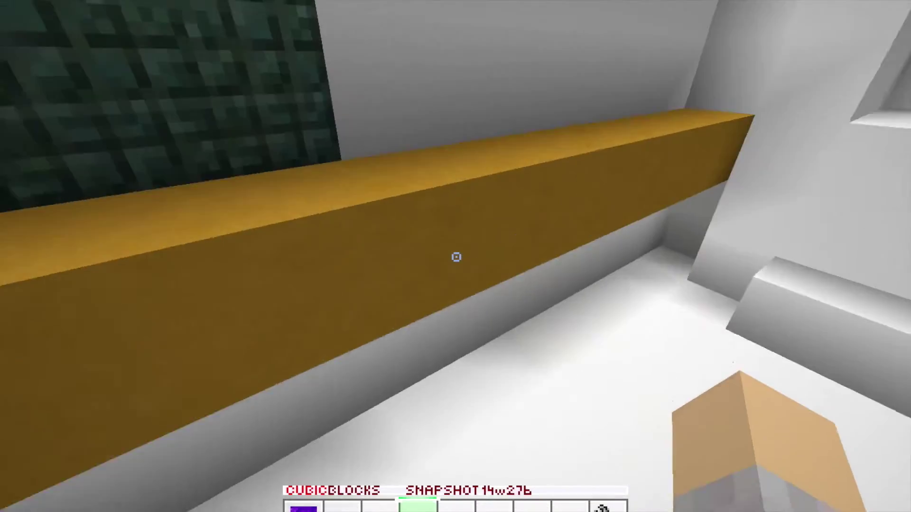
{"action": "key", "text": "w"}
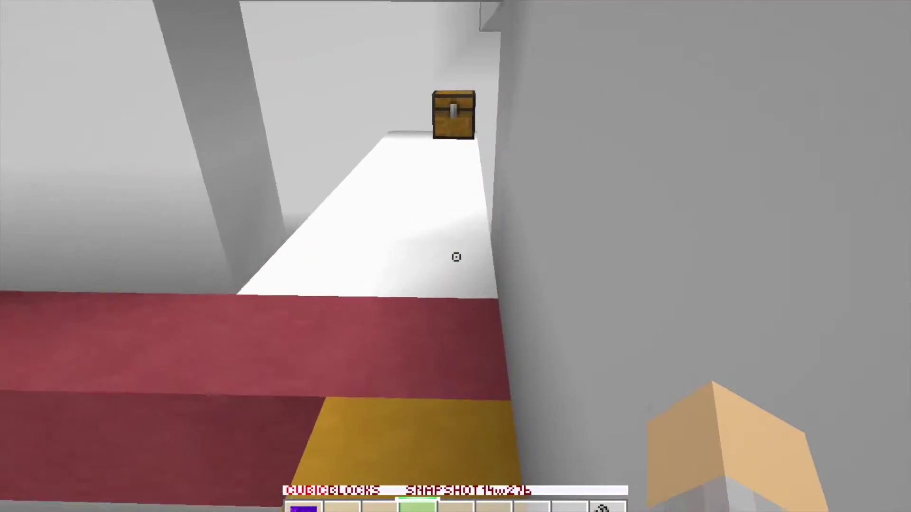
{"action": "key", "text": "w"}
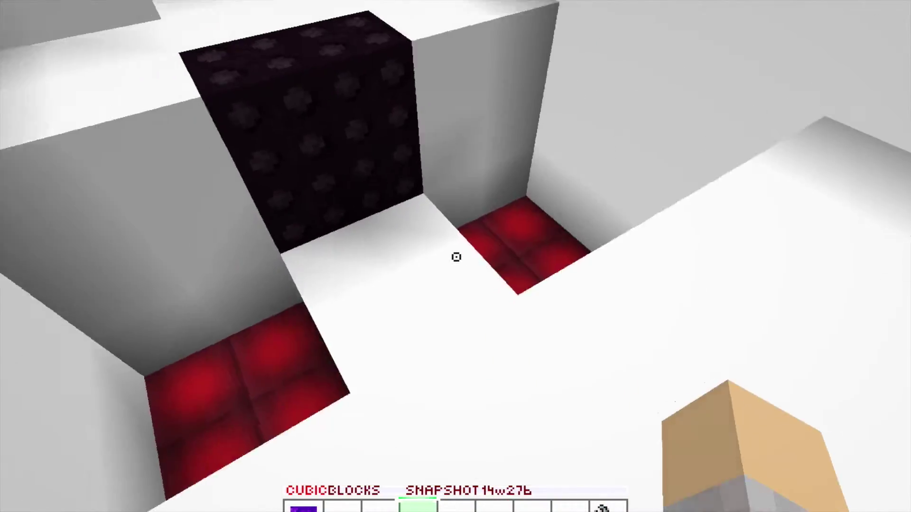
{"action": "key", "text": "s"}
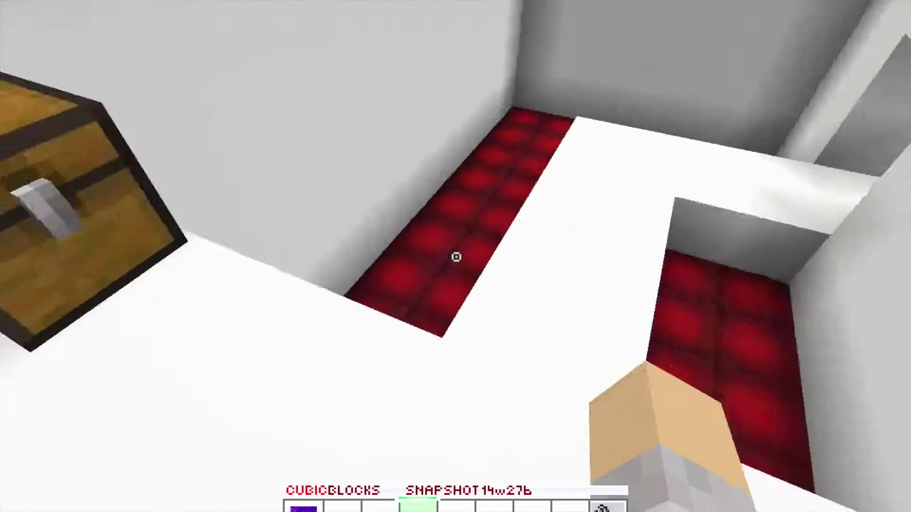
{"action": "key", "text": "w"}
{"action": "key", "text": "w"}
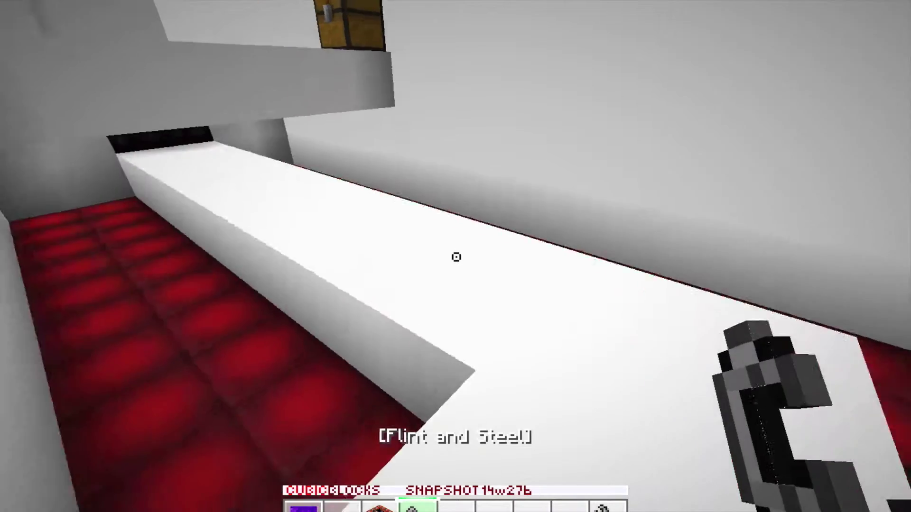
{"action": "key", "text": "w"}
{"action": "key", "text": "s"}
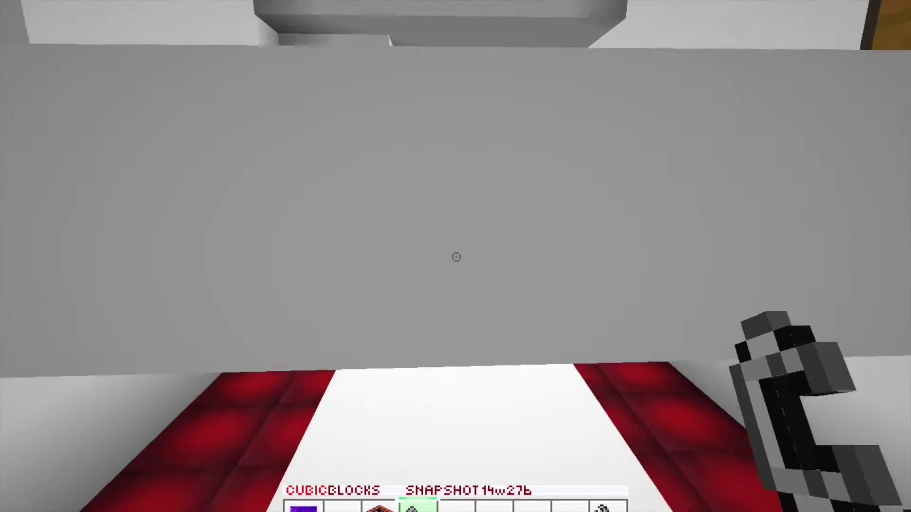
- Teleport twice with the Teleportation item, use up the TNT, and head back toward the chest corridor
{"action": "key", "text": "3"}
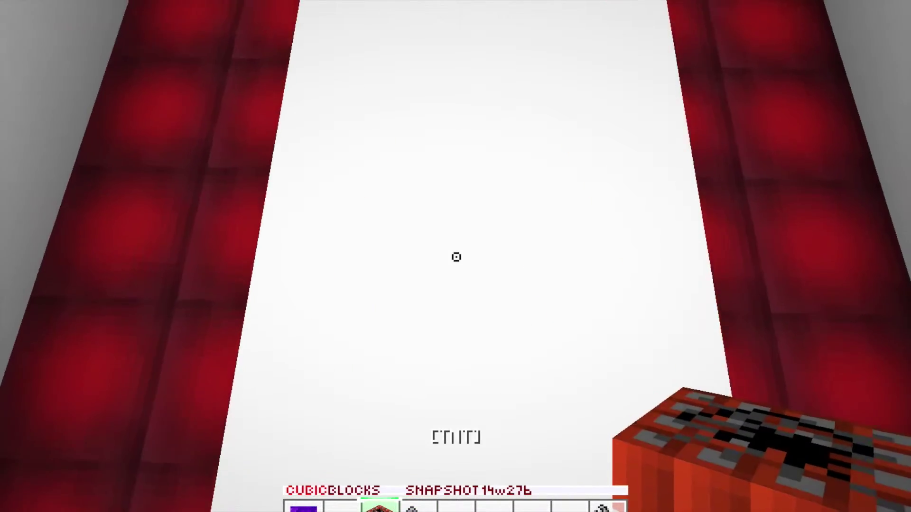
{"action": "key", "text": "1"}
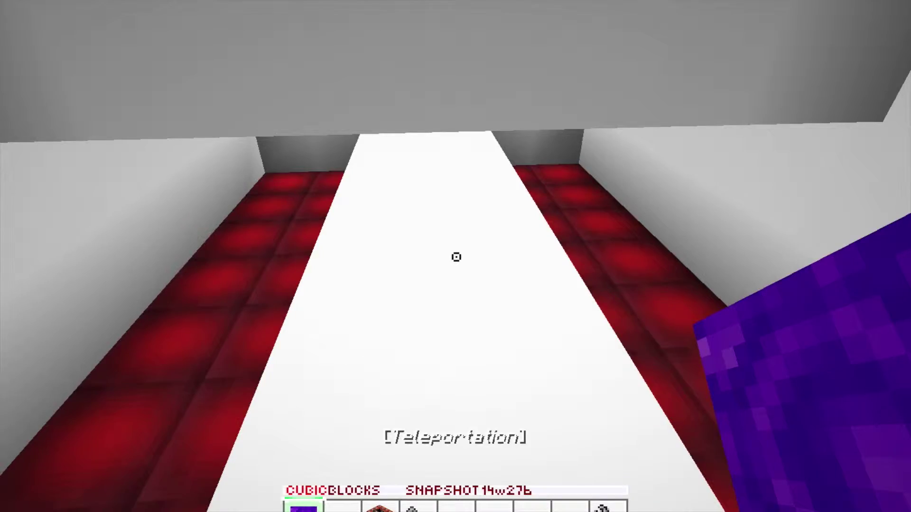
{"action": "right_click", "coordinate": [456, 257]}
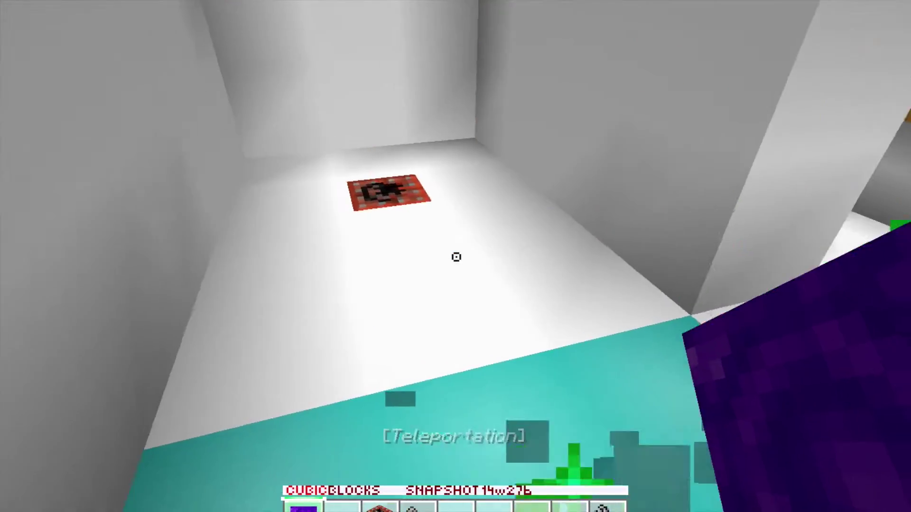
{"action": "right_click", "coordinate": [455, 257]}
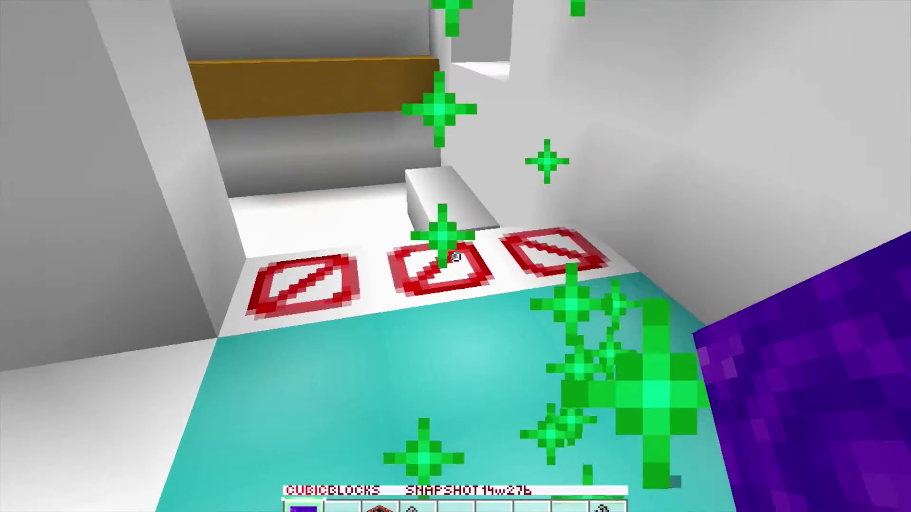
{"action": "key", "text": "2"}
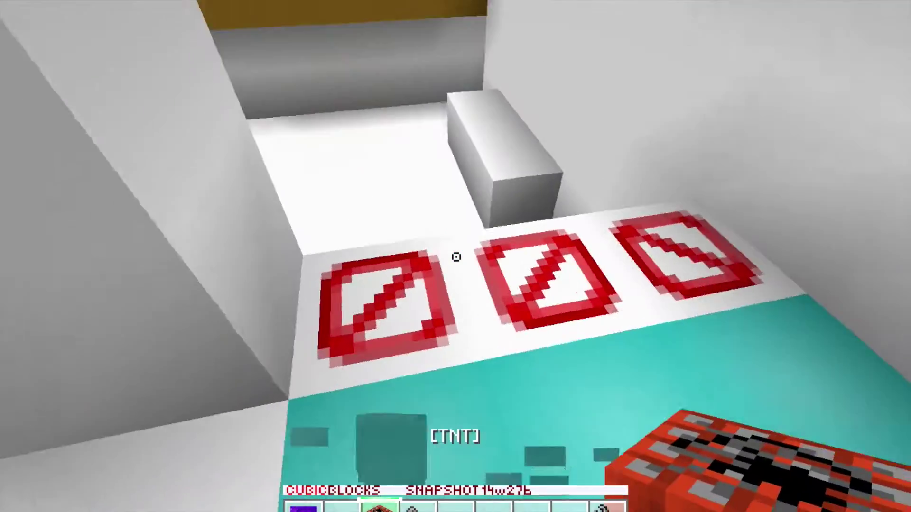
{"action": "right_click", "coordinate": [456, 257]}
{"action": "key", "text": "w"}
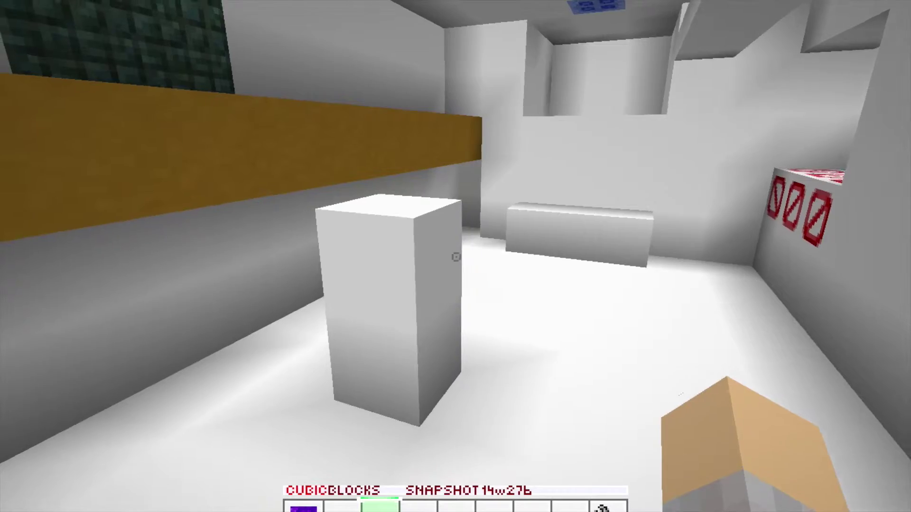
{"action": "key", "text": "w"}
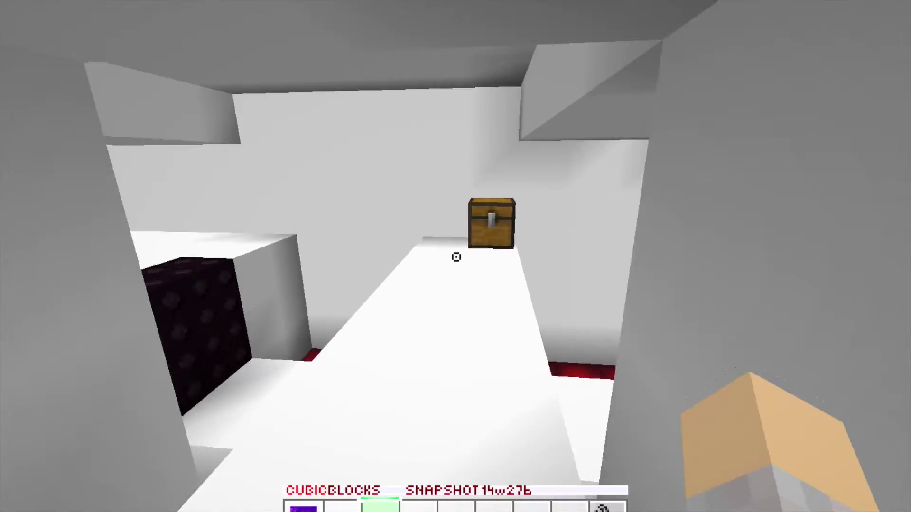
- Take the TNT from the chest, pick the ceiling TNT block, and check the ledge chest
{"action": "key", "text": "w"}
{"action": "right_click", "coordinate": [456, 257]}
{"action": "key", "text": "Escape"}
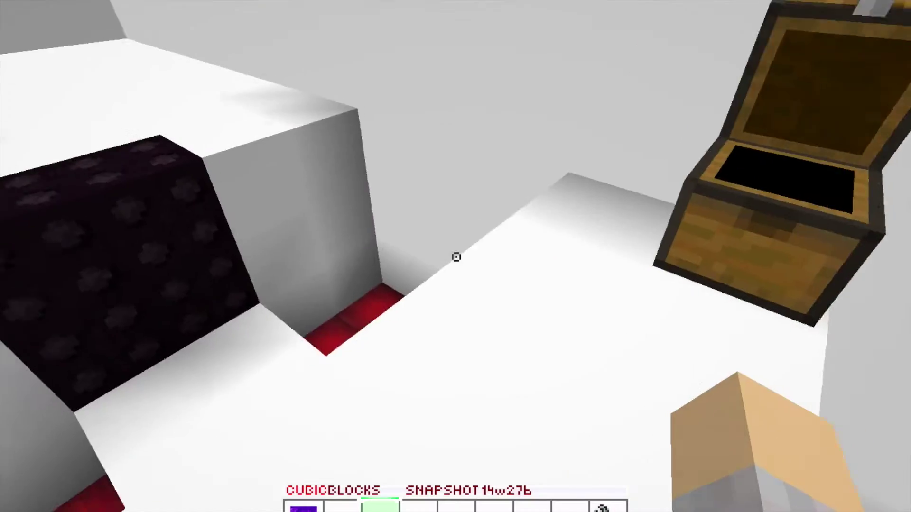
{"action": "key", "text": "w"}
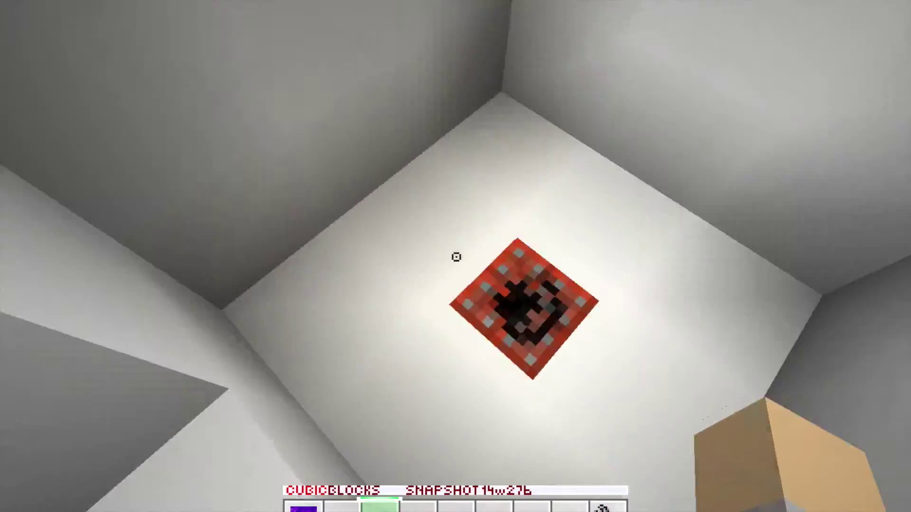
{"action": "middle_click", "coordinate": [456, 257]}
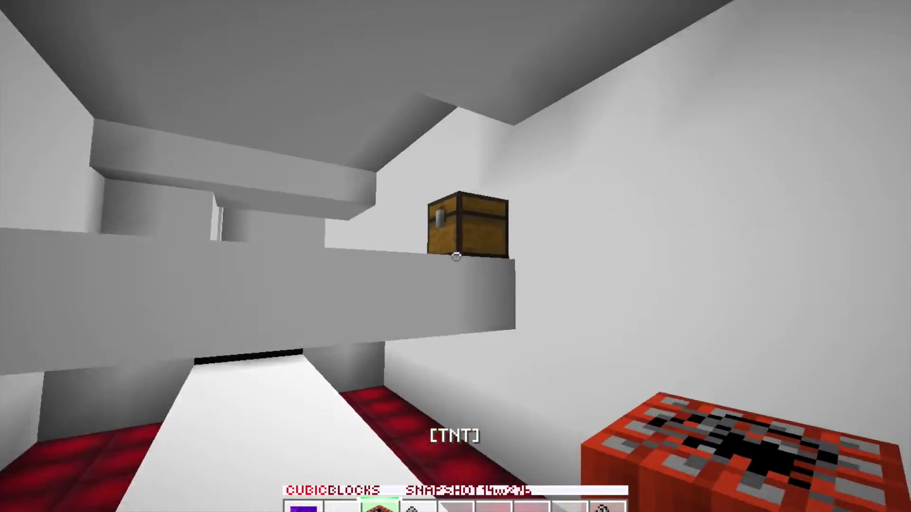
{"action": "right_click", "coordinate": [456, 257]}
{"action": "key", "text": "Escape"}
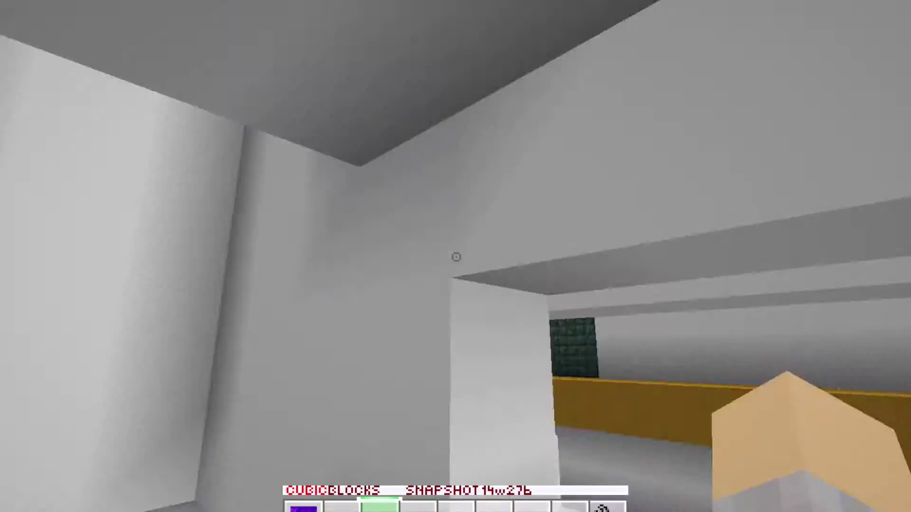
- Walk along the white walkway to the TNT chest and swap between flint and steel and TNT
{"action": "key", "text": "w"}
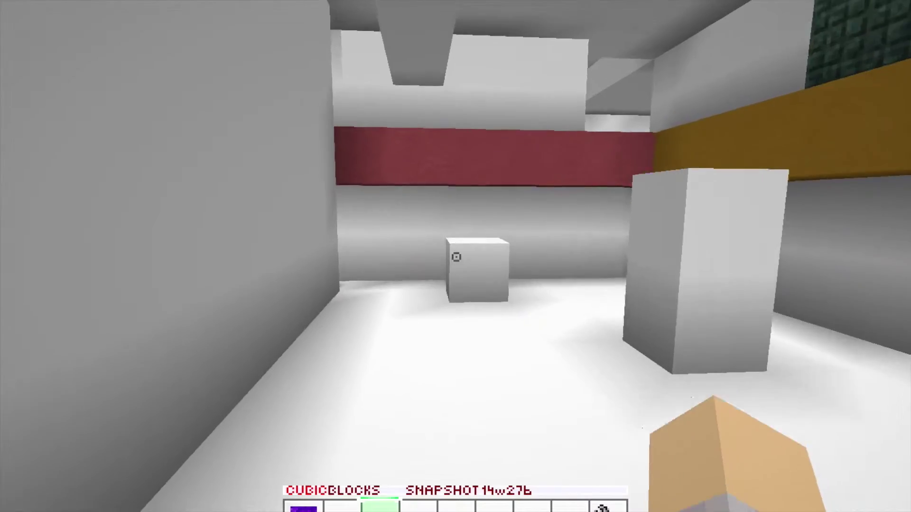
{"action": "key", "text": "w"}
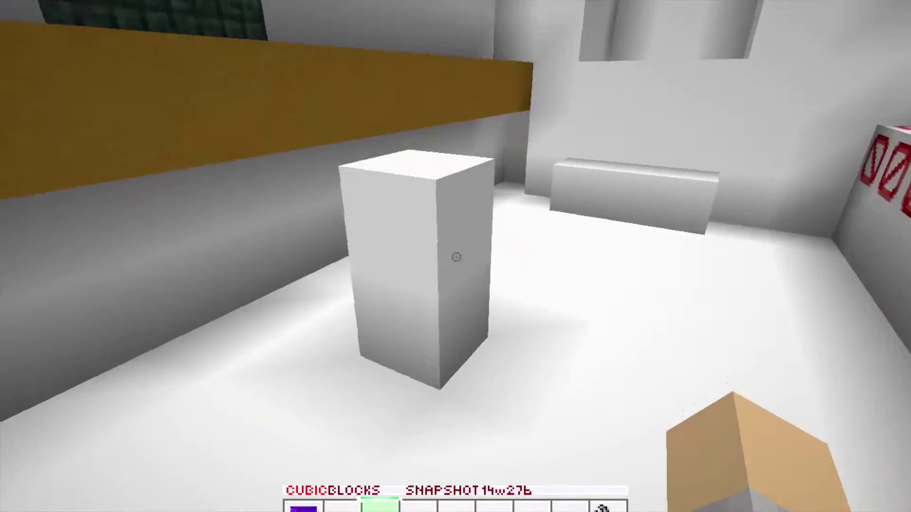
{"action": "key", "text": "w"}
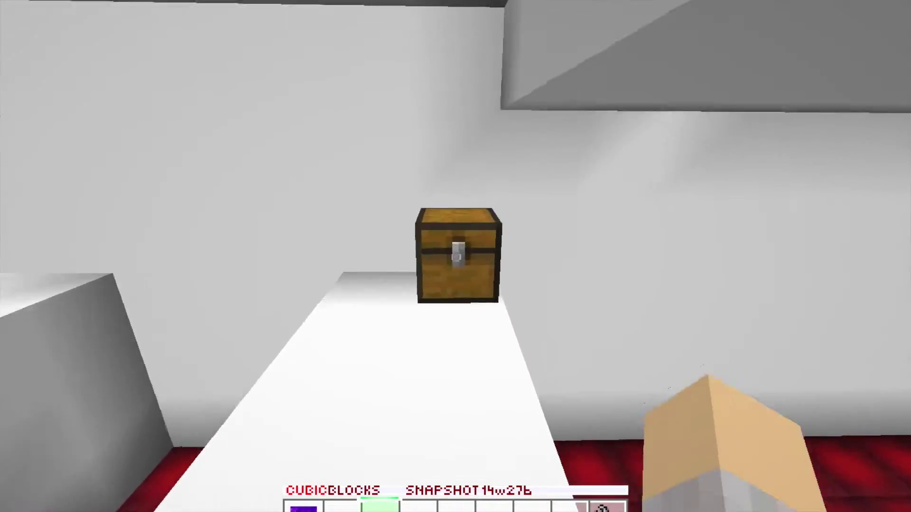
{"action": "right_click", "coordinate": [456, 256]}
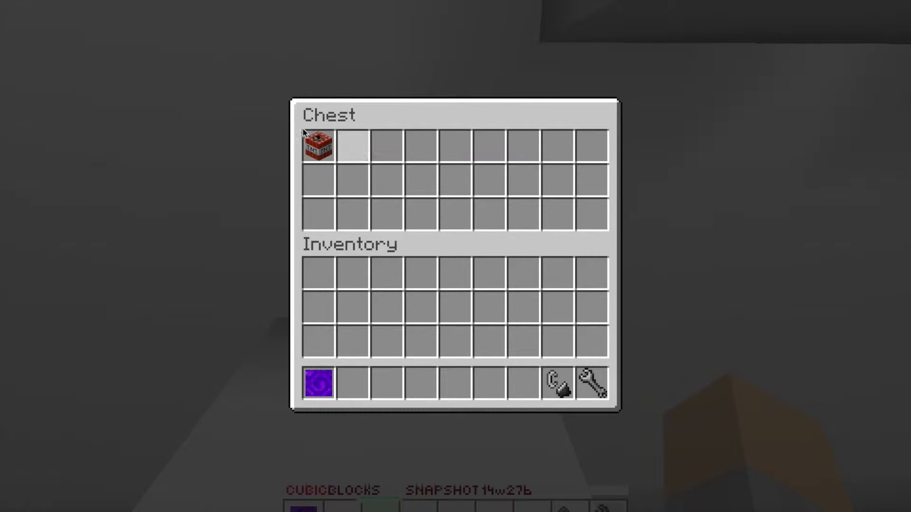
{"action": "key", "text": "Escape"}
{"action": "key", "text": "8"}
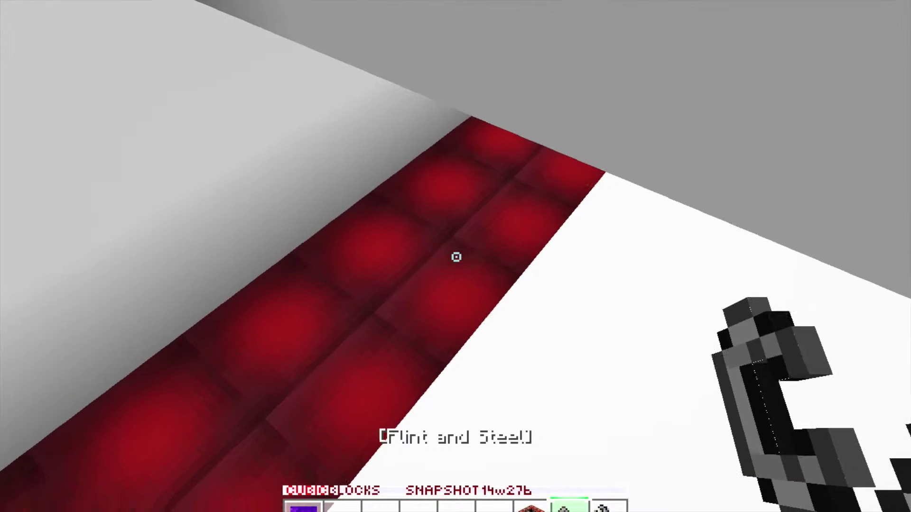
{"action": "key", "text": "7"}
{"action": "right_click", "coordinate": [455, 256]}
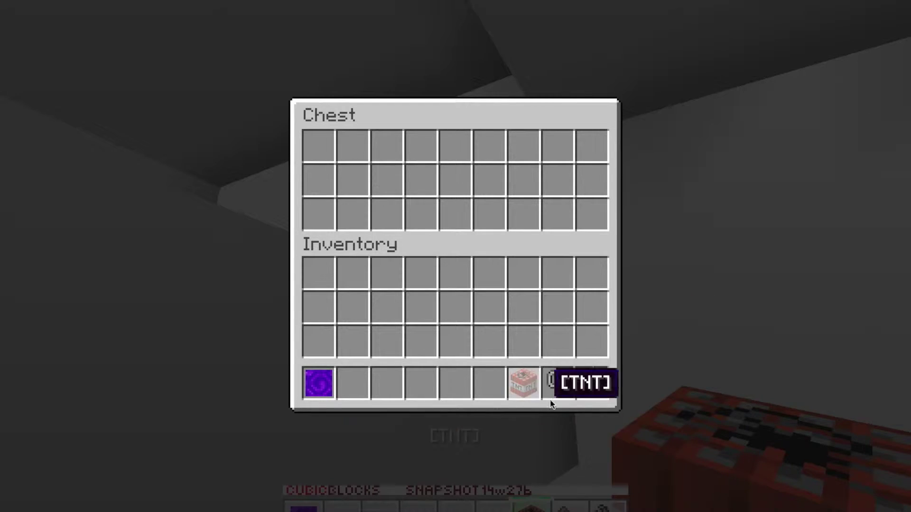
{"action": "key", "text": "Escape"}
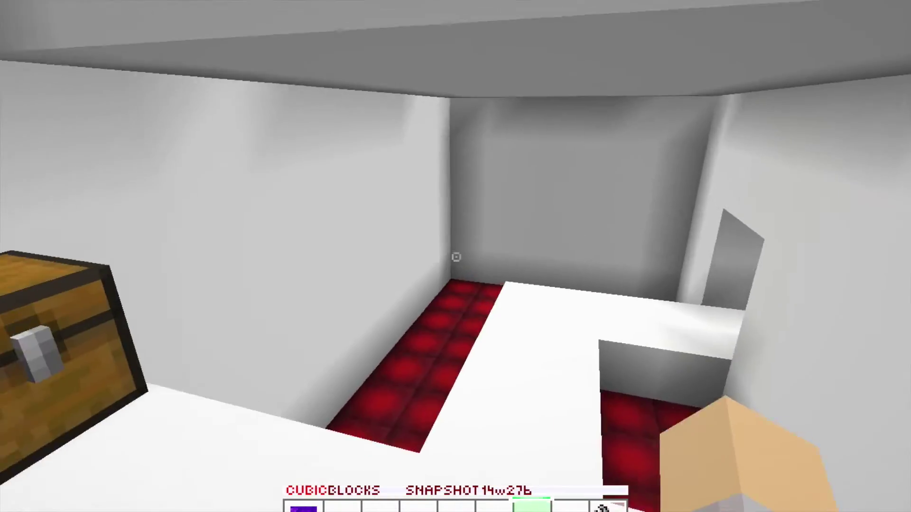
- Take TNT from the chest, place it against the blocking wall and ignite it
{"action": "right_click", "coordinate": [456, 257]}
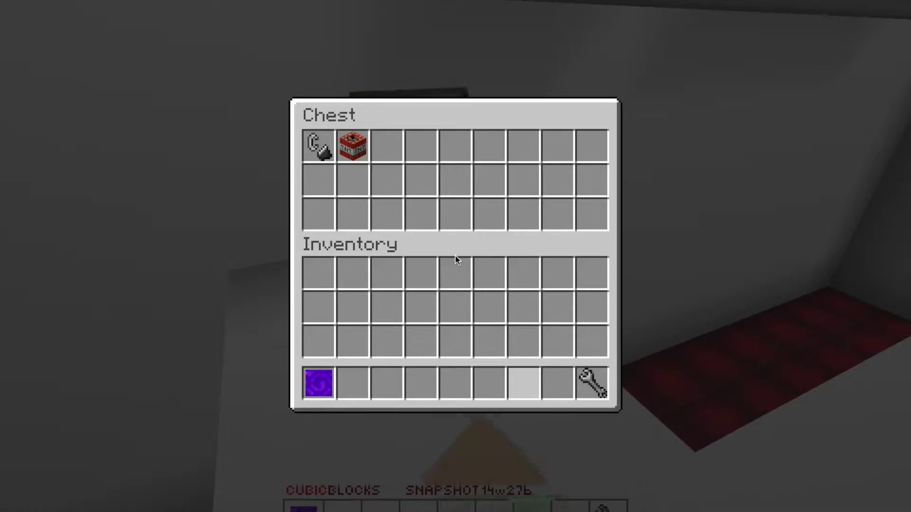
{"action": "key", "text": "Escape"}
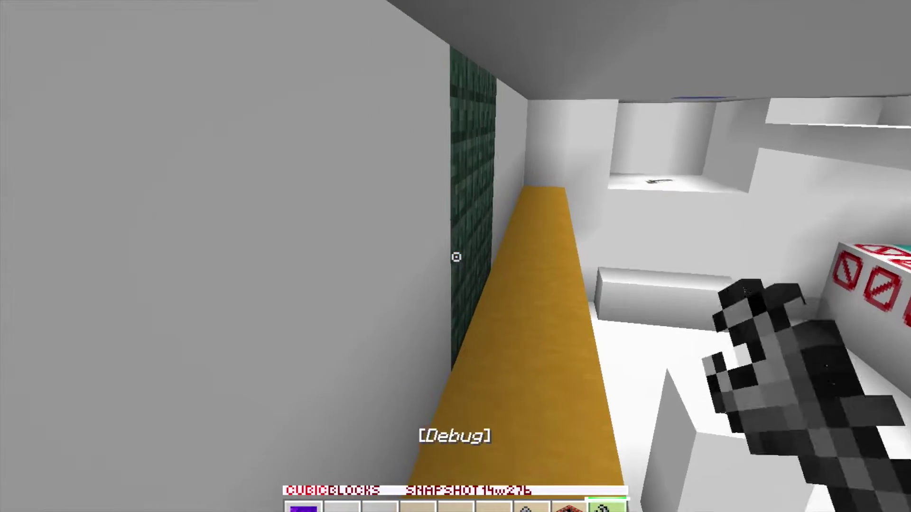
{"action": "right_click", "coordinate": [456, 257]}
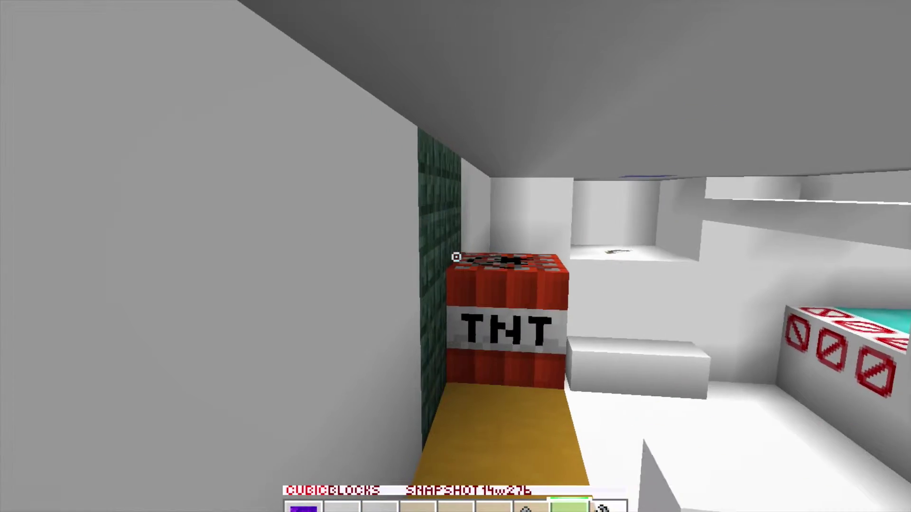
{"action": "right_click", "coordinate": [456, 257]}
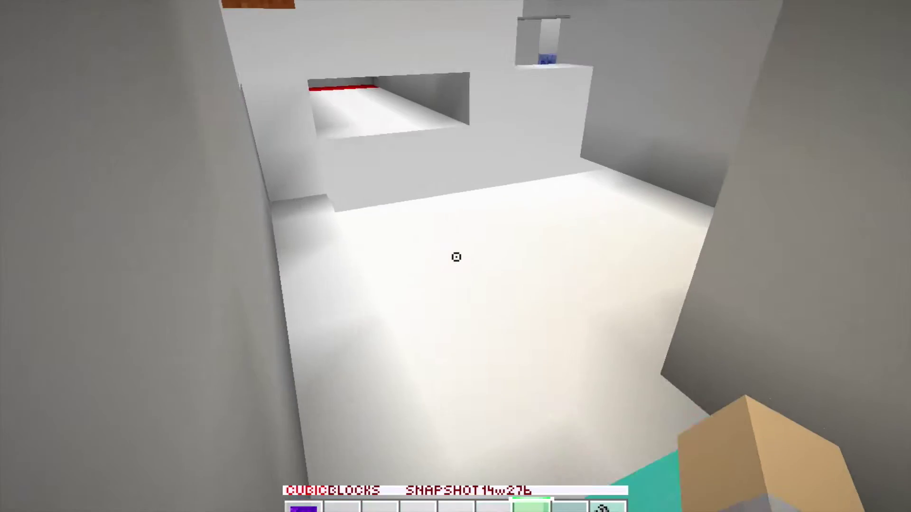
- Walk forward to the opening in the white wall
{"action": "key", "text": "w"}
{"action": "key", "text": "w"}
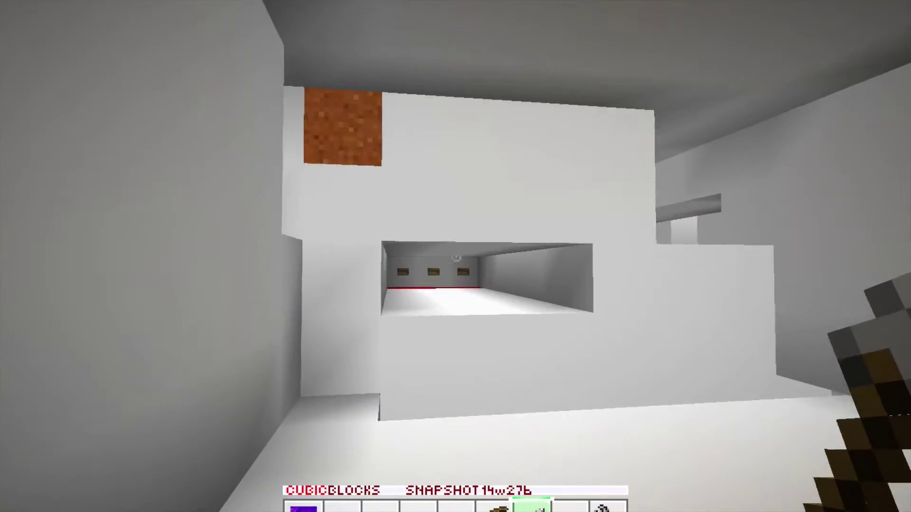
- Draw and shoot four arrows at the first, middle and remaining corridor targets
{"action": "right_click", "coordinate": [455, 256]}
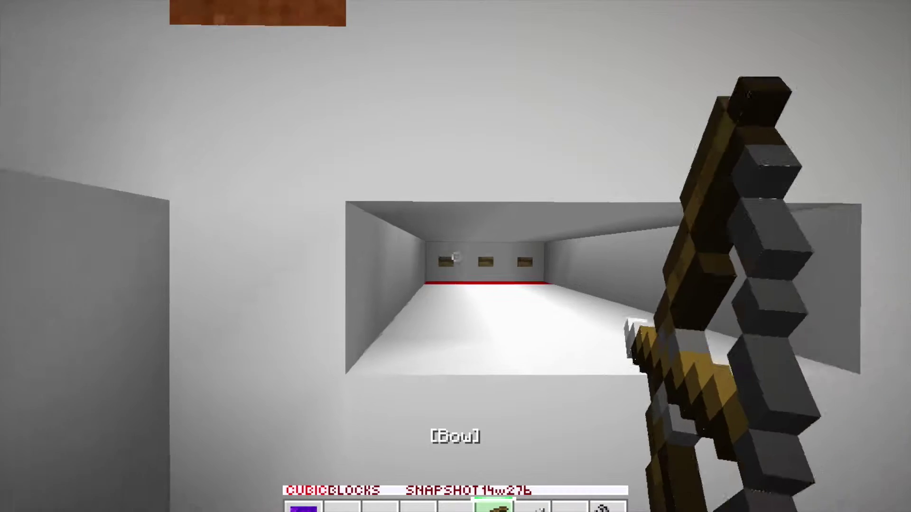
{"action": "right_click", "coordinate": [455, 256]}
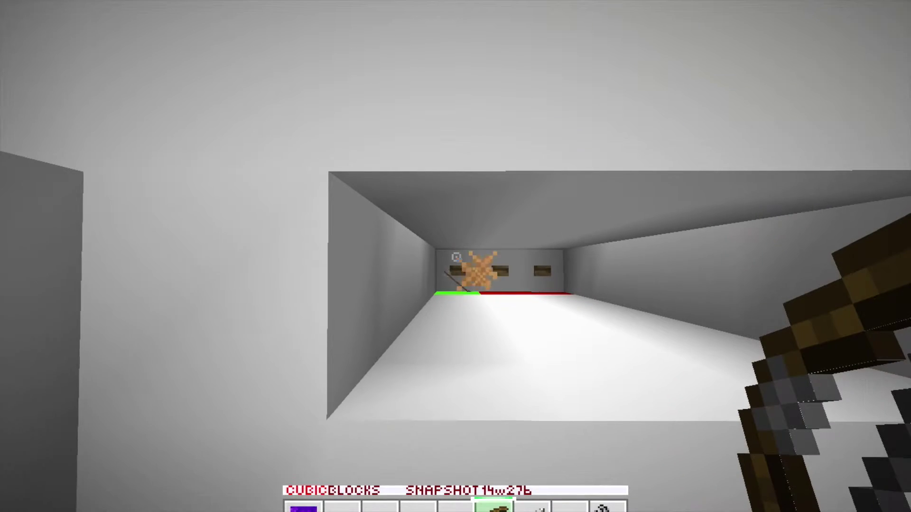
{"action": "right_click", "coordinate": [455, 256]}
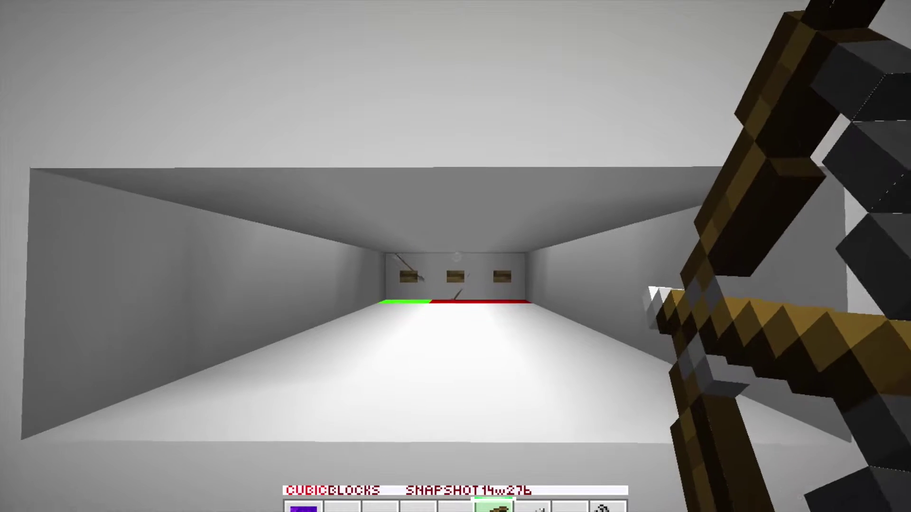
{"action": "right_click", "coordinate": [456, 256]}
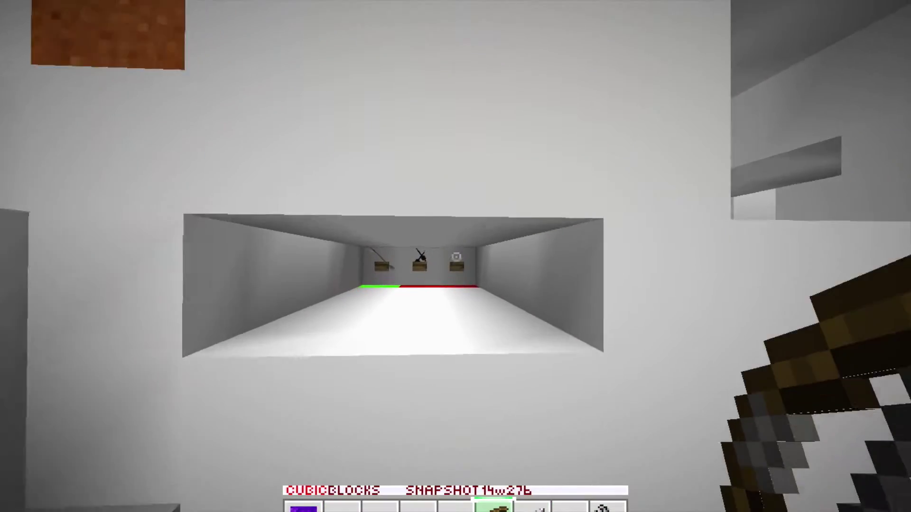
{"action": "right_click", "coordinate": [455, 256]}
{"action": "right_click", "coordinate": [455, 256]}
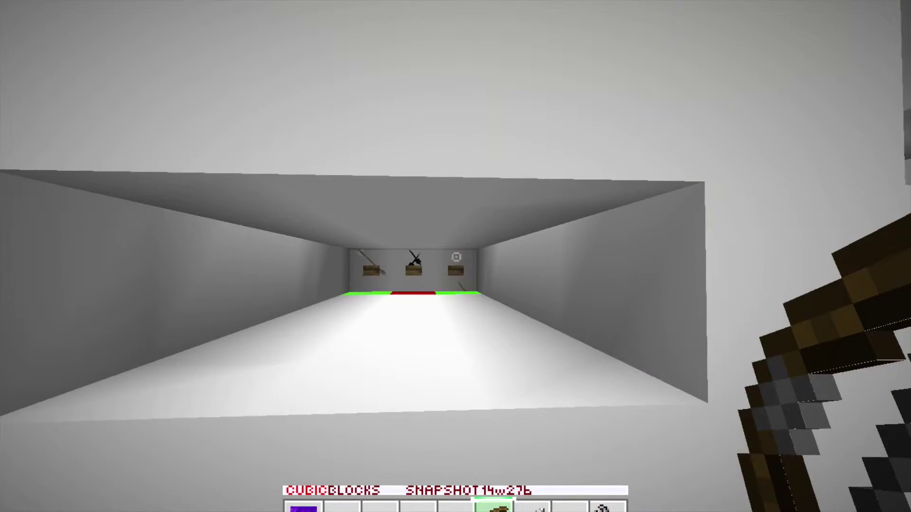
{"action": "right_click", "coordinate": [456, 256]}
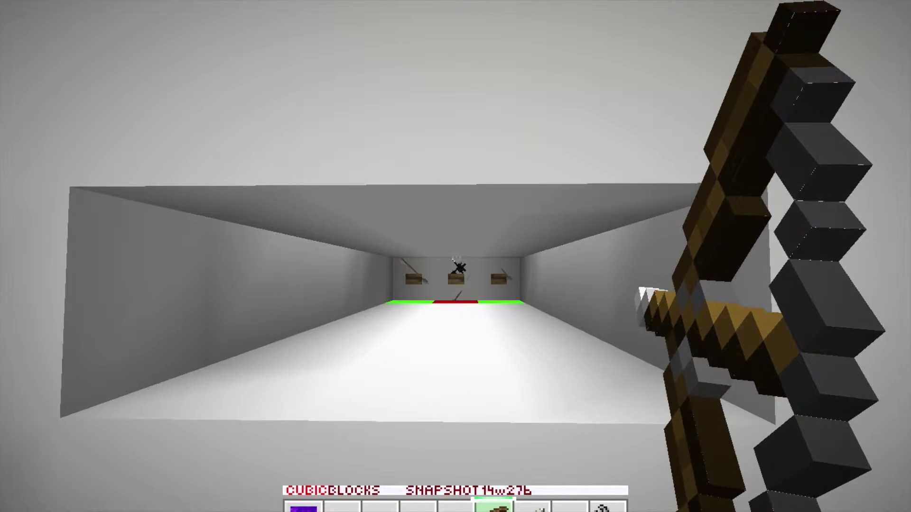
{"action": "right_click", "coordinate": [456, 256]}
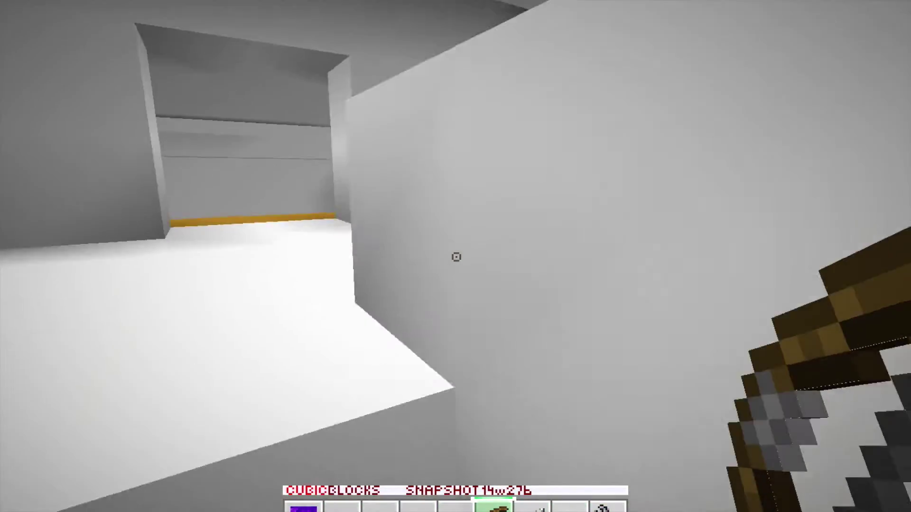
- Walk past the yellow beam and down the corridor toward the cyan block, briefly drawing the bow
{"action": "key", "text": "w"}
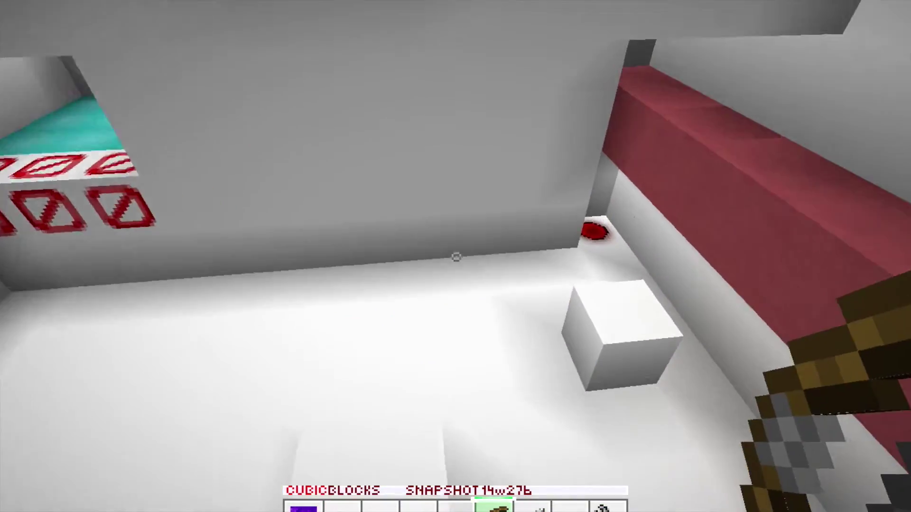
{"action": "key", "text": "w"}
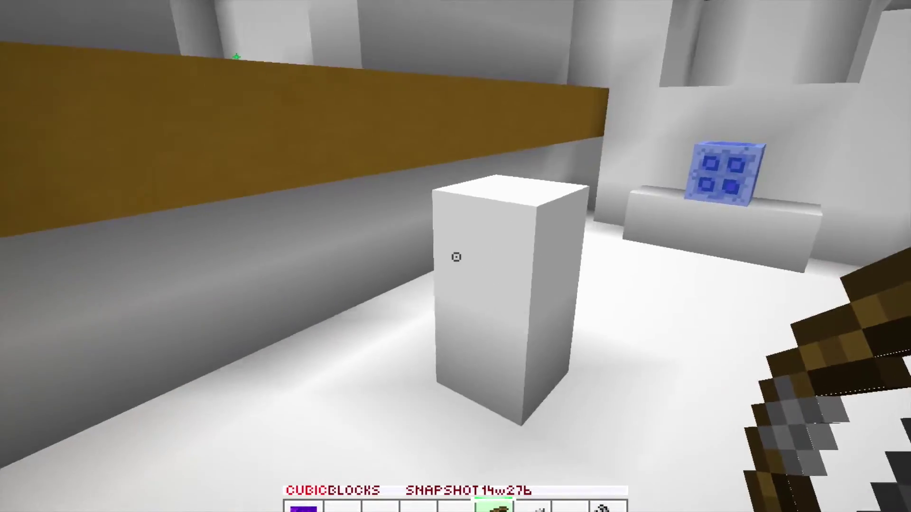
{"action": "key", "text": "w"}
{"action": "key", "text": "w"}
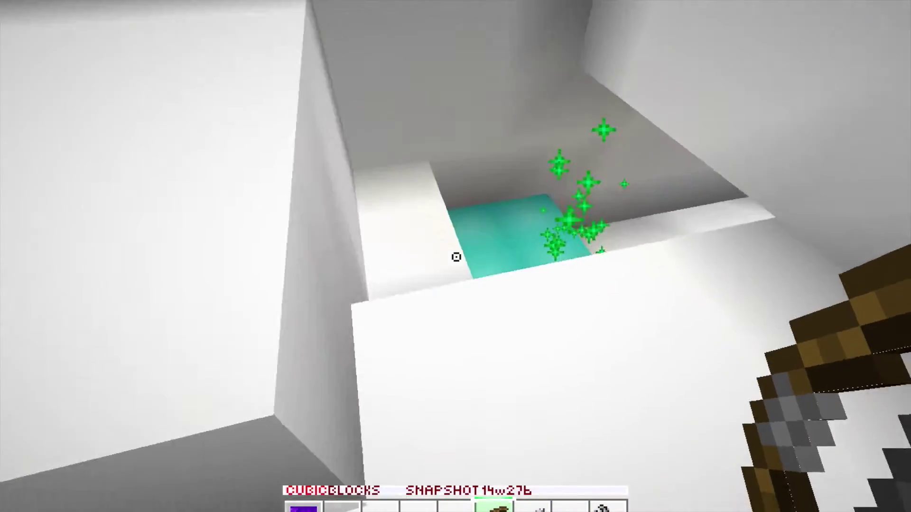
{"action": "key", "text": "w"}
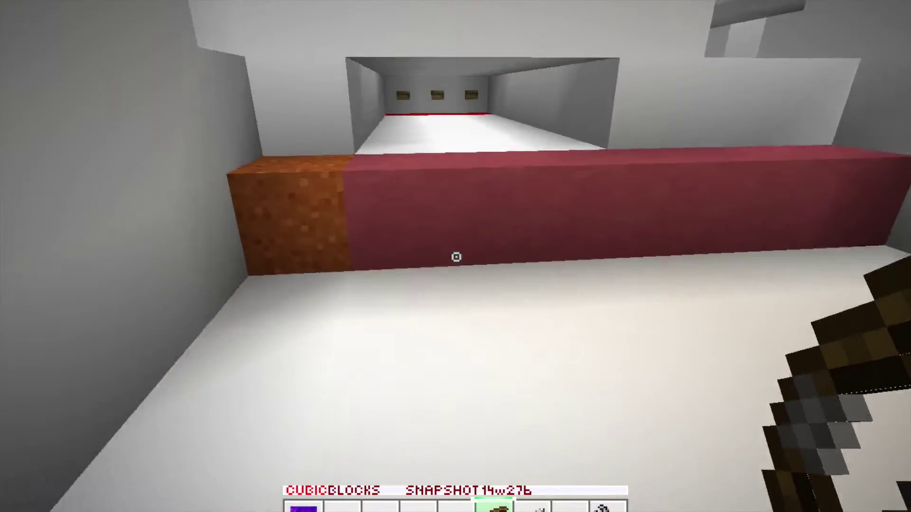
{"action": "right_click", "coordinate": [456, 257]}
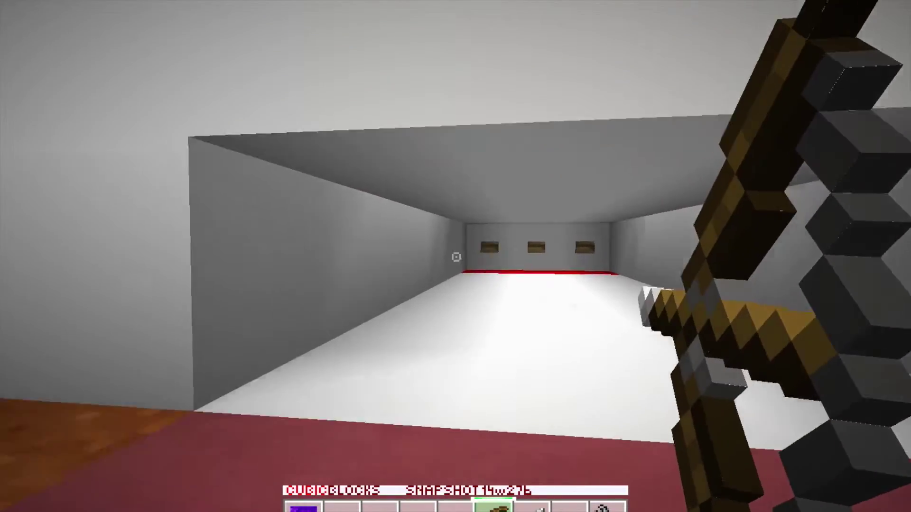
{"action": "key", "text": "w"}
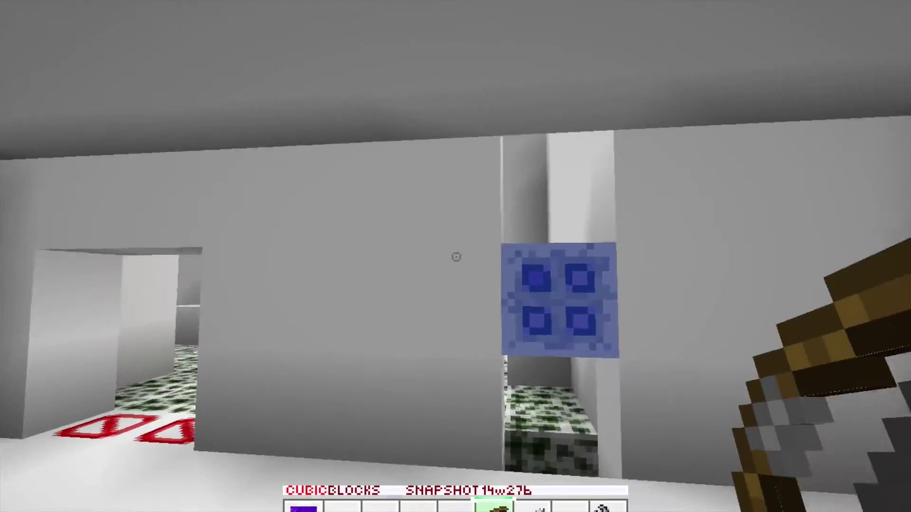
- Break two blocks in the green-floored room, then walk onto the yellow block toward the TNT floor
{"action": "key", "text": "w"}
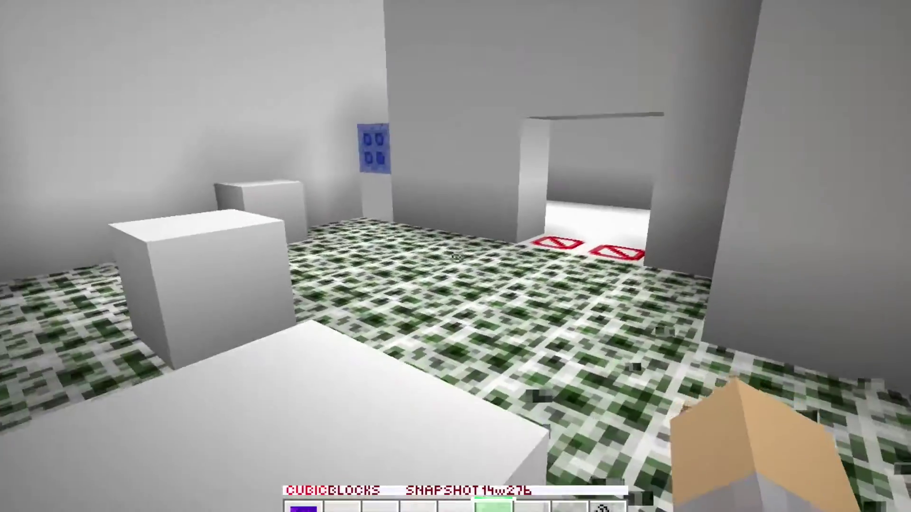
{"action": "left_click", "coordinate": [455, 256]}
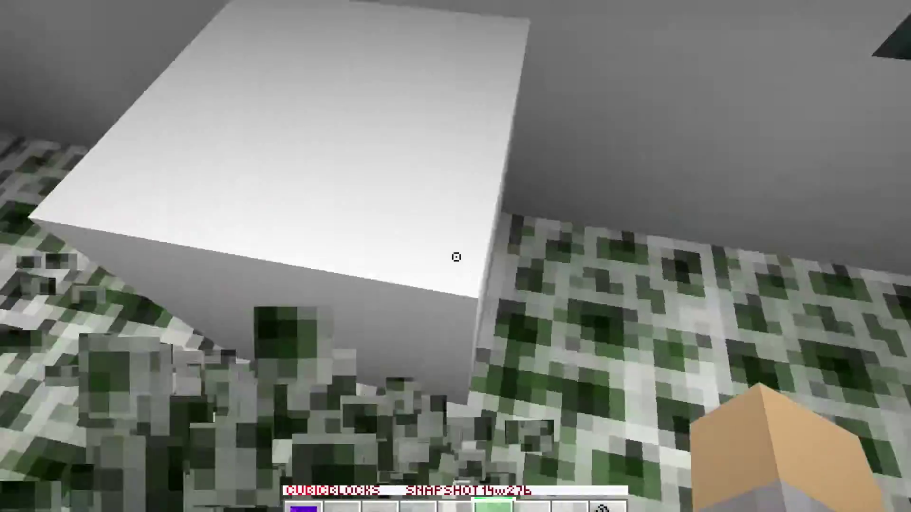
{"action": "left_click", "coordinate": [456, 256]}
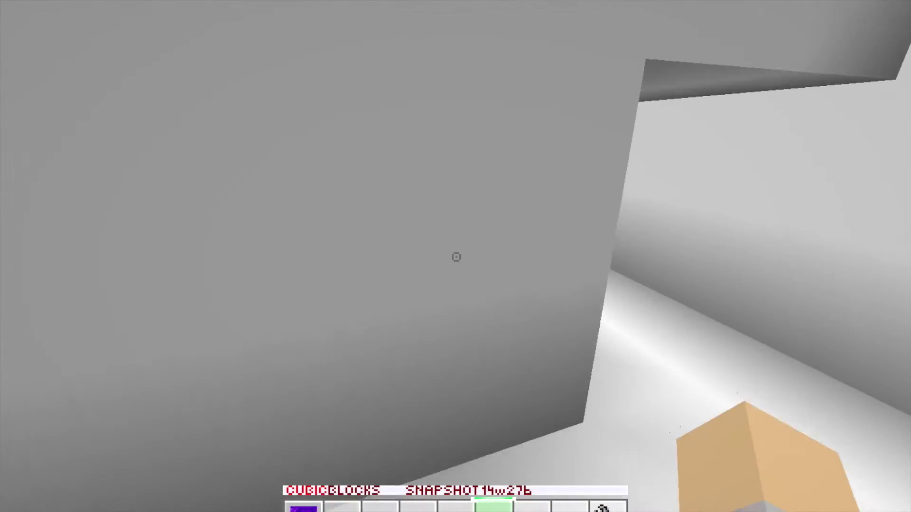
{"action": "key", "text": "w"}
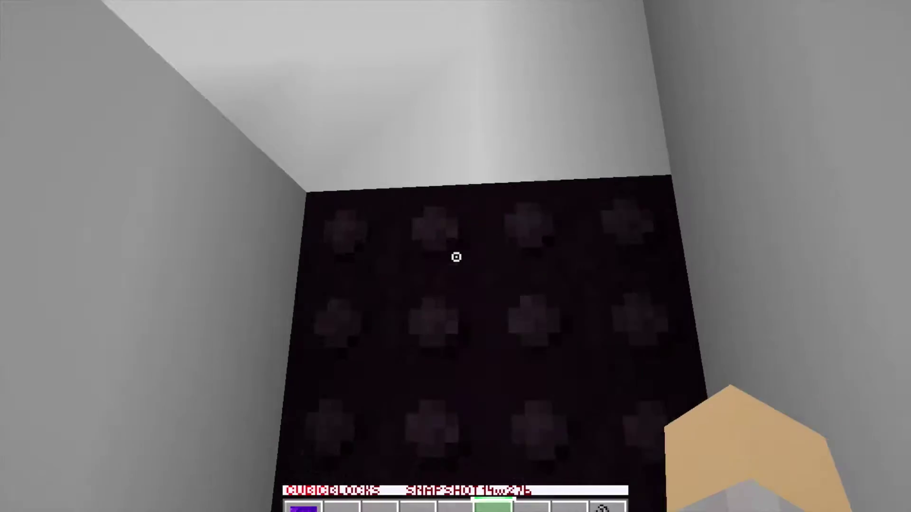
{"action": "key", "text": "w"}
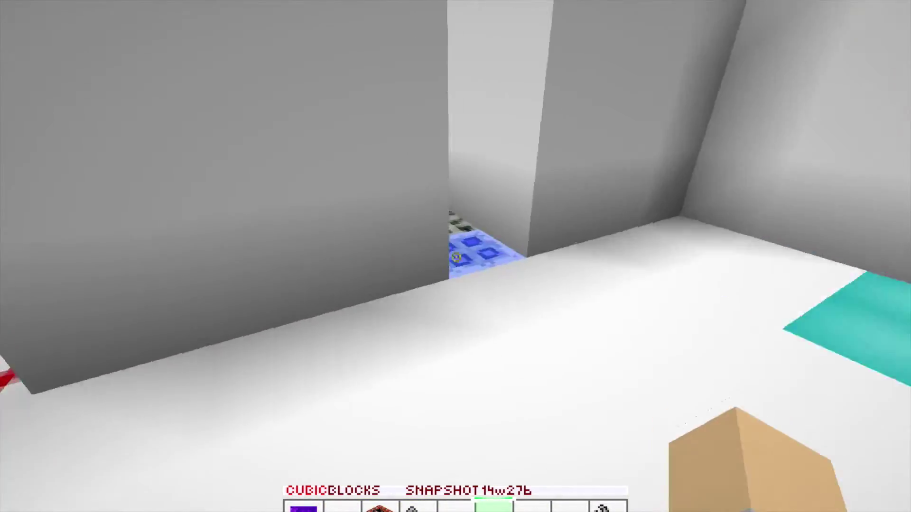
- Place TNT against the mossy wall, switch to flint and steel, and walk down the green corridor
{"action": "key", "text": "3"}
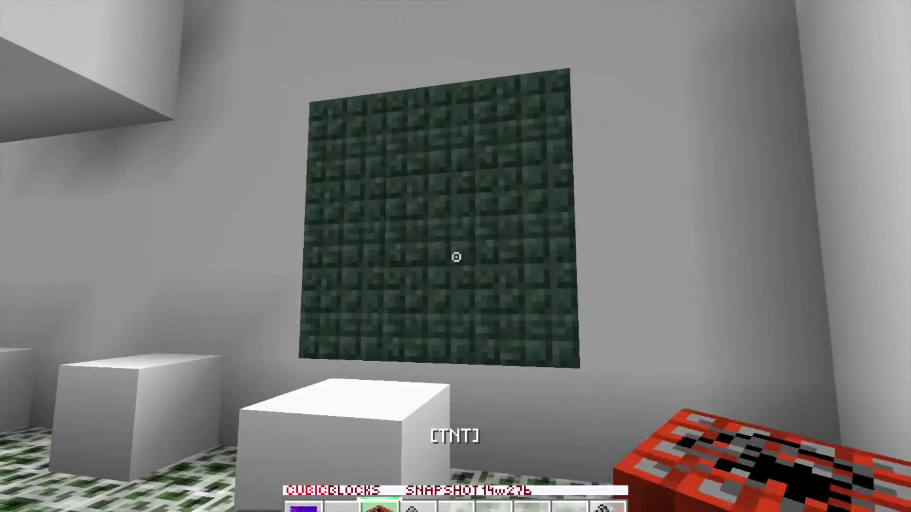
{"action": "right_click", "coordinate": [455, 256]}
{"action": "key", "text": "4"}
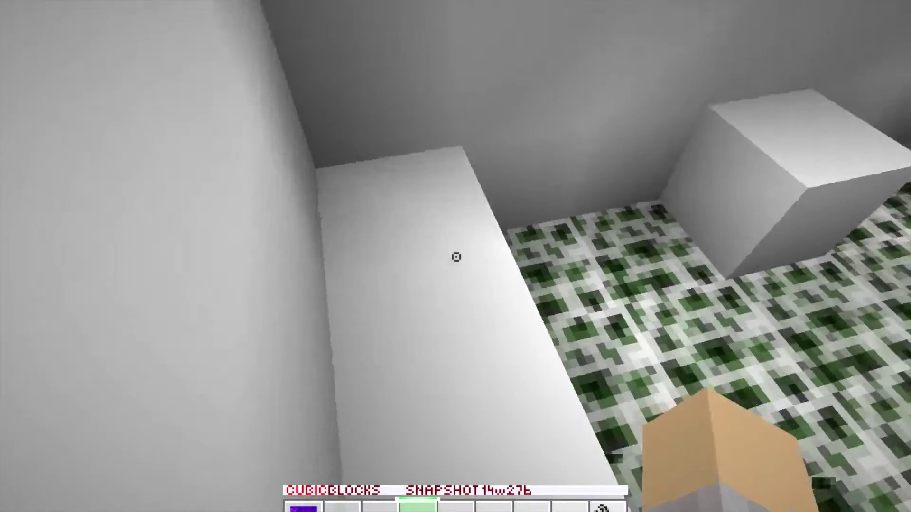
{"action": "key", "text": "w"}
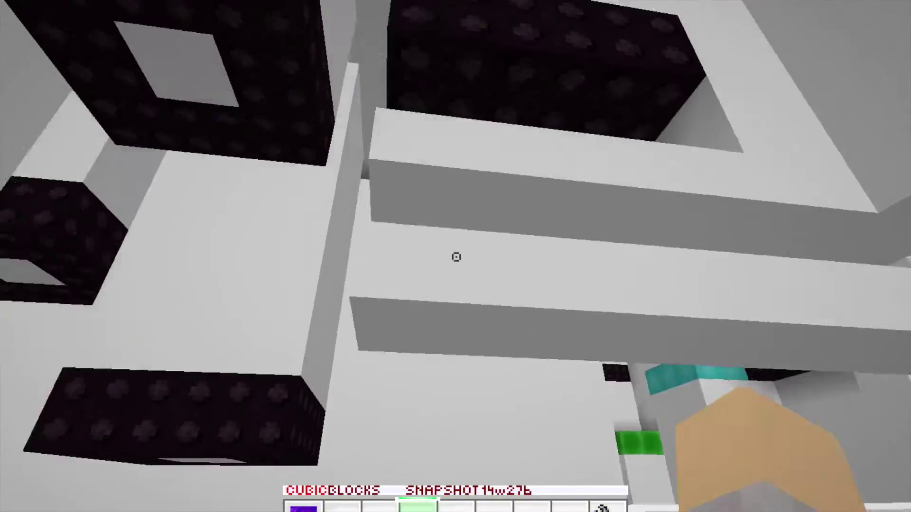
- Start breaking the yellow block after crossing the obsidian and white ledges
{"action": "left_click", "coordinate": [455, 257]}
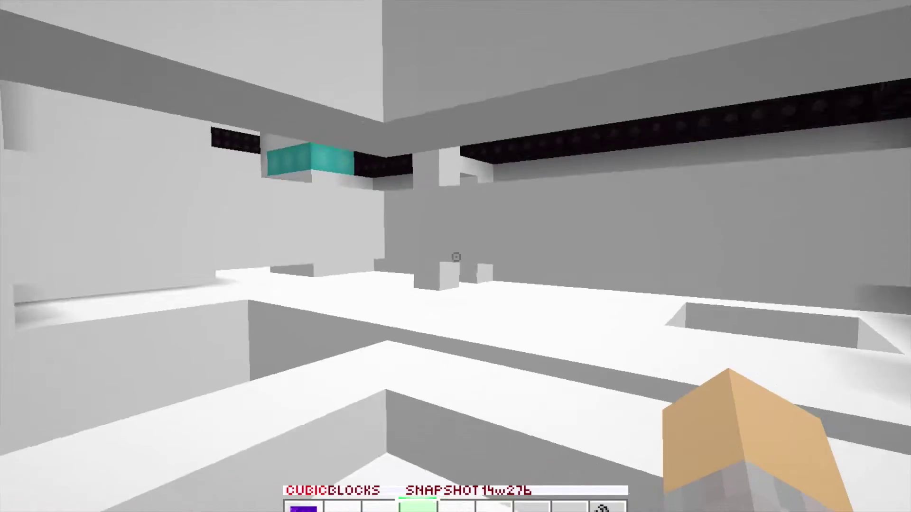
- Break through the yellow block to open the path to the red-carpeted room
{"action": "left_click", "coordinate": [456, 256]}
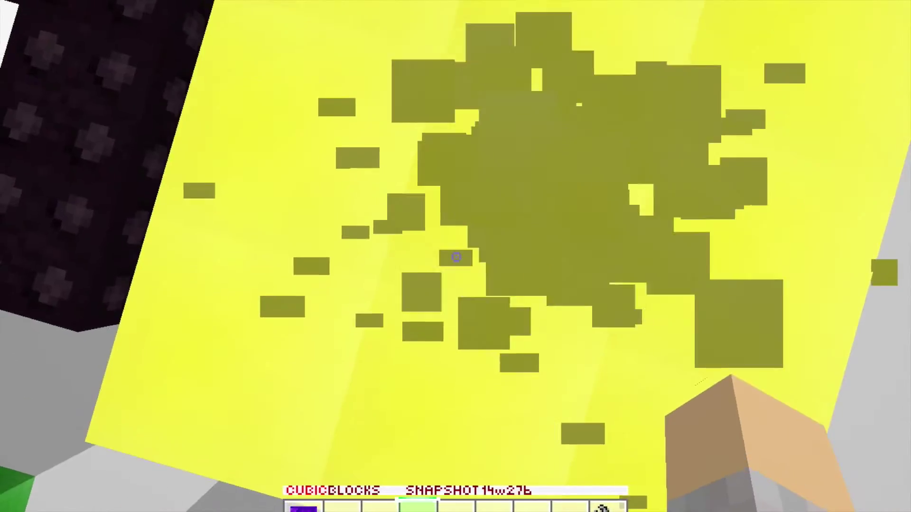
{"action": "left_click", "coordinate": [455, 256]}
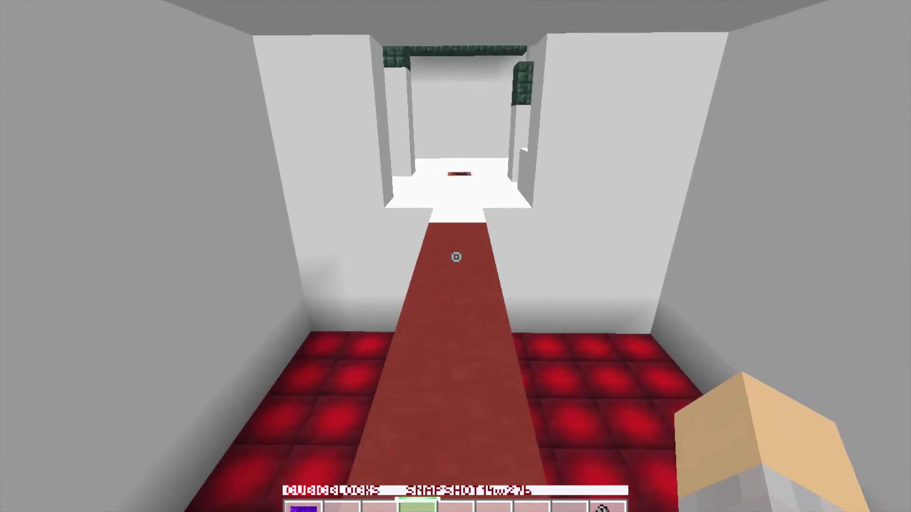
- Walk into the white room, then place and light TNT beside the mossy block
{"action": "key", "text": "w"}
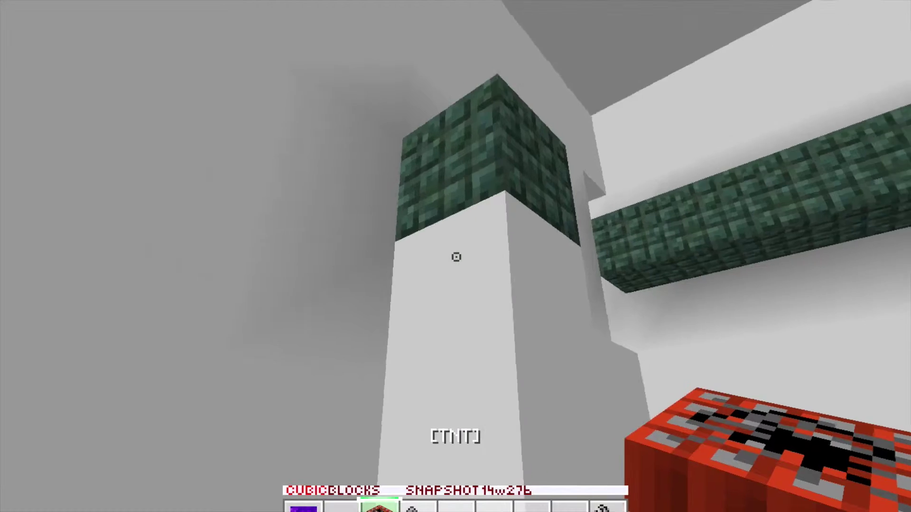
{"action": "key", "text": "w"}
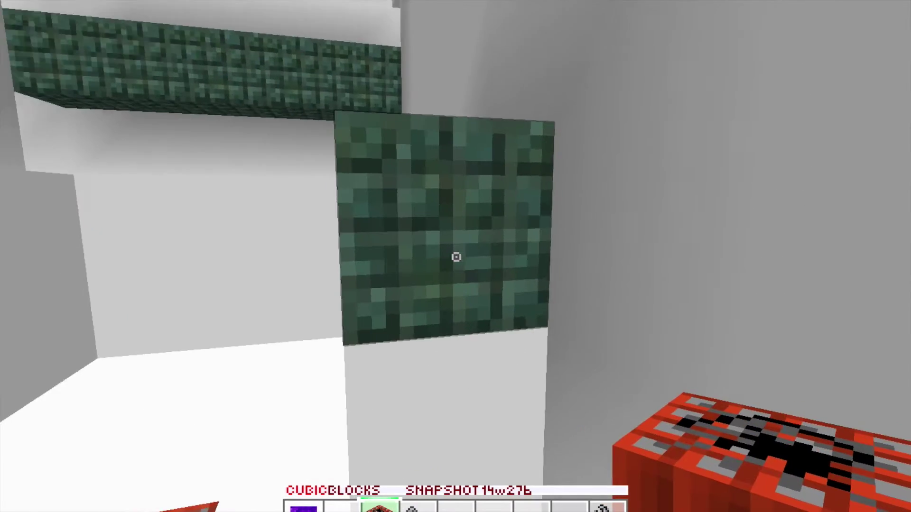
{"action": "right_click", "coordinate": [456, 257]}
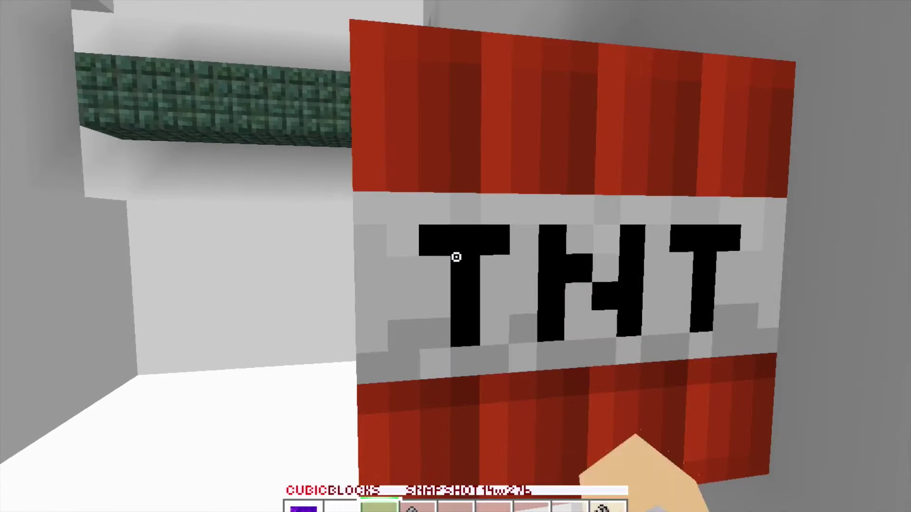
{"action": "right_click", "coordinate": [456, 257]}
{"action": "key", "text": "2"}
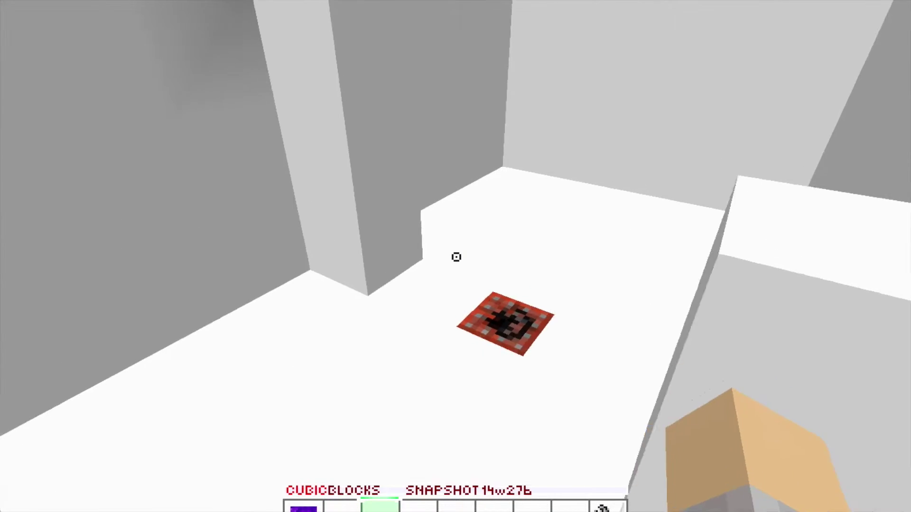
- Retrieve the dropped TNT and ignite TNT under the mossy blocks
{"action": "key", "text": "w"}
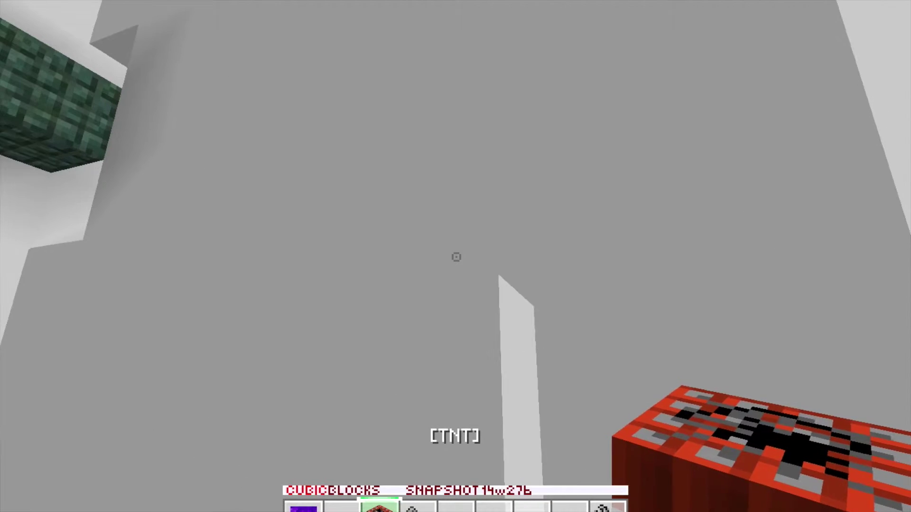
{"action": "key", "text": "3"}
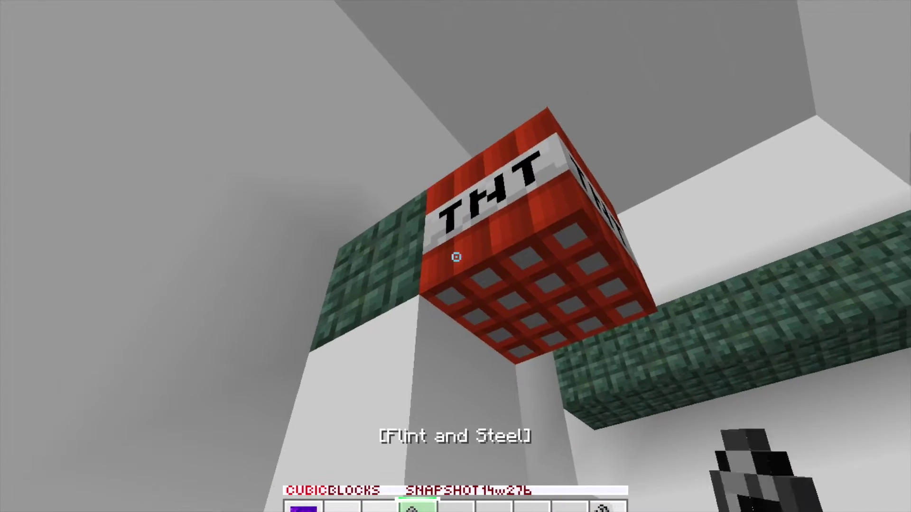
{"action": "right_click", "coordinate": [456, 257]}
{"action": "key", "text": "3"}
{"action": "key", "text": "4"}
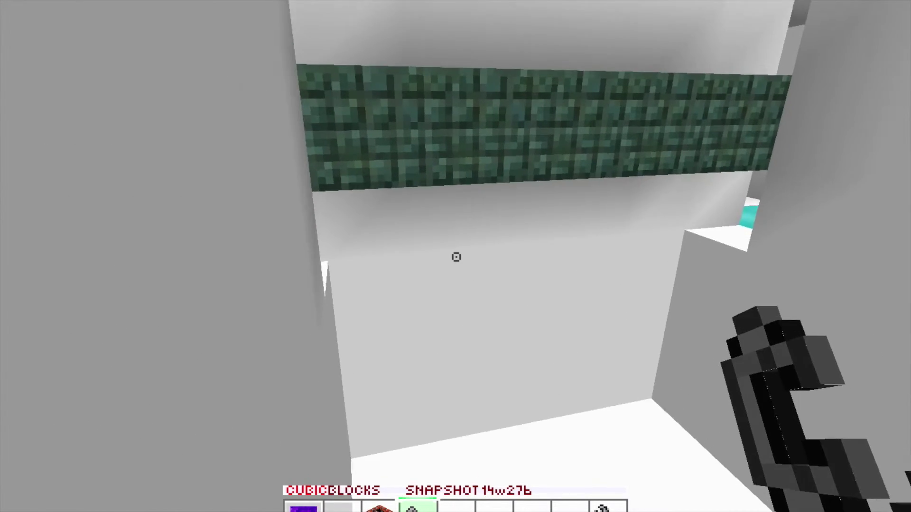
- Place two more TNT blocks beneath the mossy blocks, ready to light with flint and steel
{"action": "key", "text": "3"}
{"action": "right_click", "coordinate": [456, 258]}
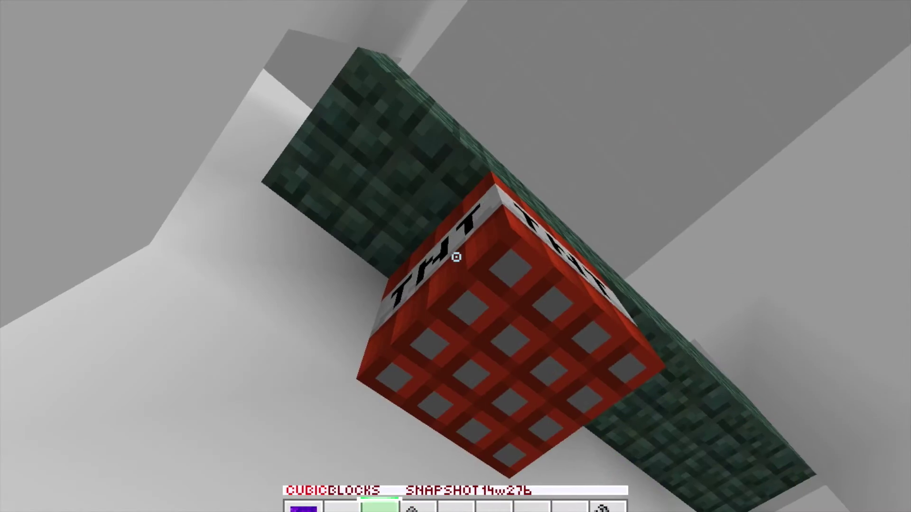
{"action": "key", "text": "q"}
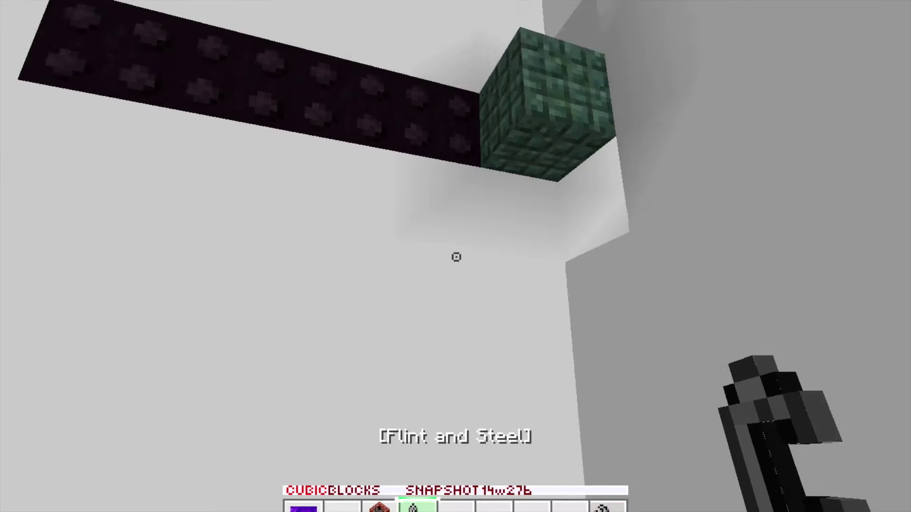
{"action": "key", "text": "3"}
{"action": "right_click", "coordinate": [455, 256]}
{"action": "key", "text": "4"}
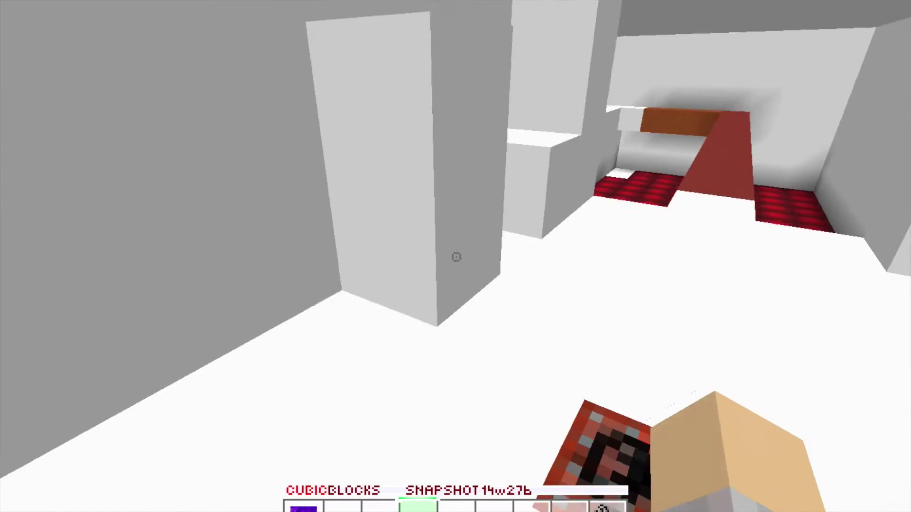
- Move along the red corridor, check the TNT on the floor, select an empty slot, and pause
{"action": "key", "text": "4"}
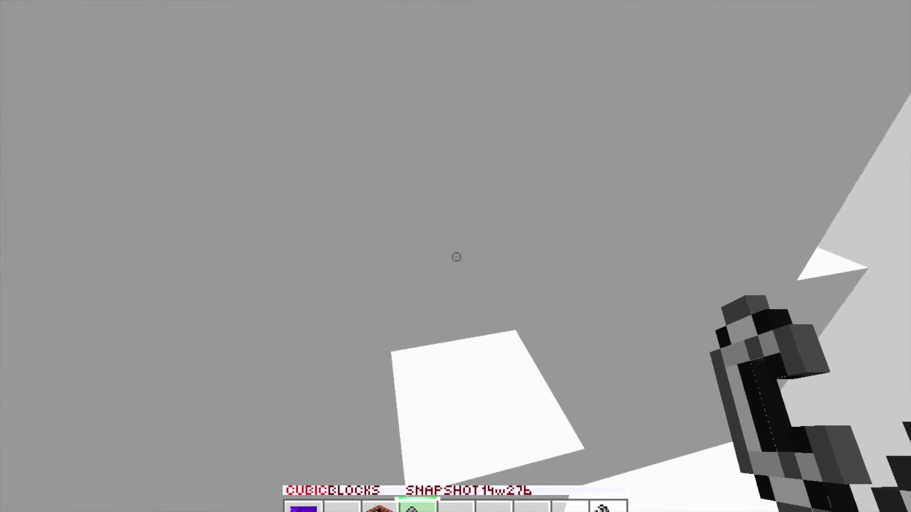
{"action": "key", "text": "4"}
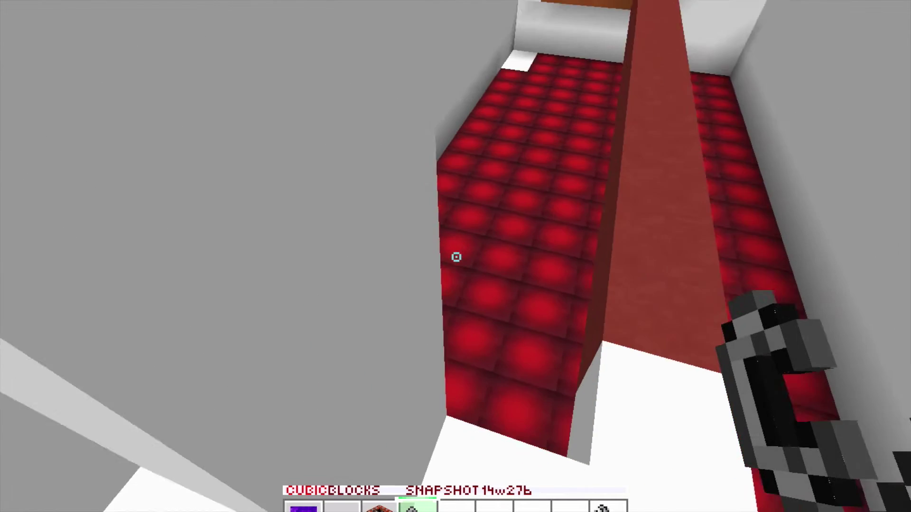
{"action": "key", "text": "5"}
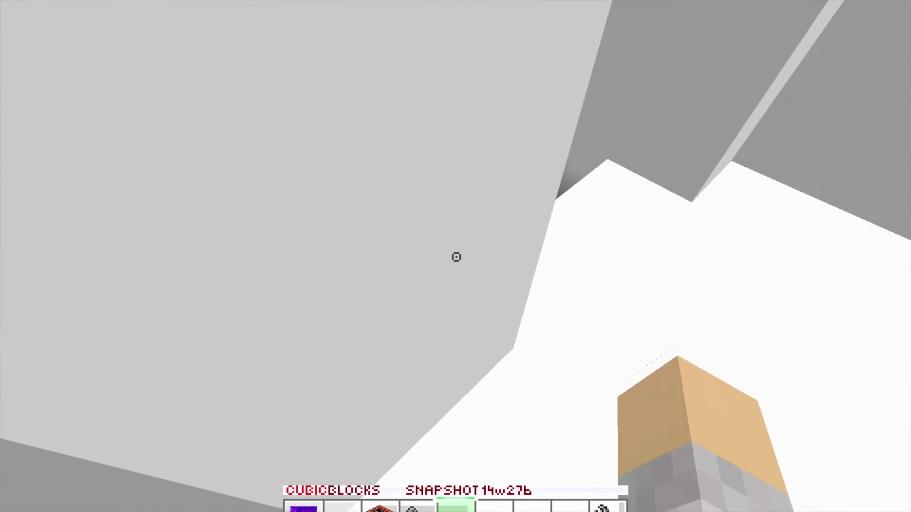
{"action": "key", "text": "Escape"}
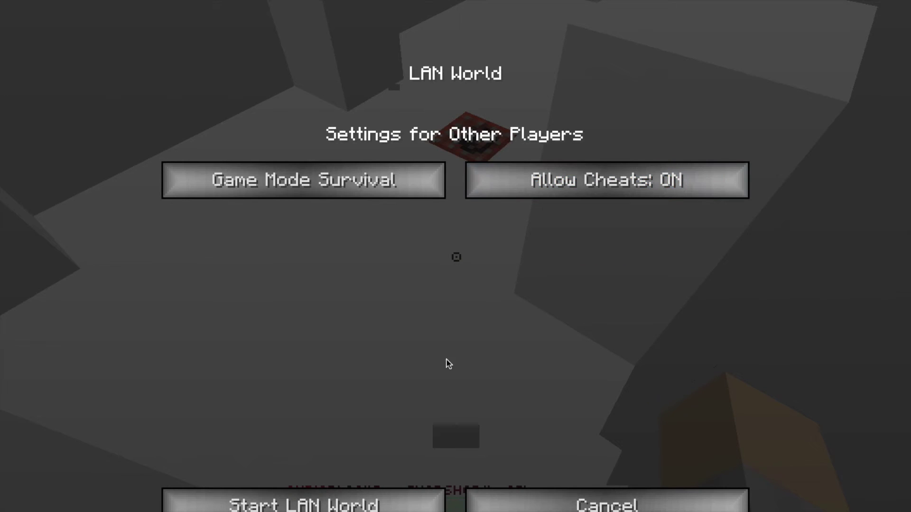
- Host the world on LAN with cheats allowed and change the game mode with /gamemode
{"action": "left_click", "coordinate": [377, 505]}
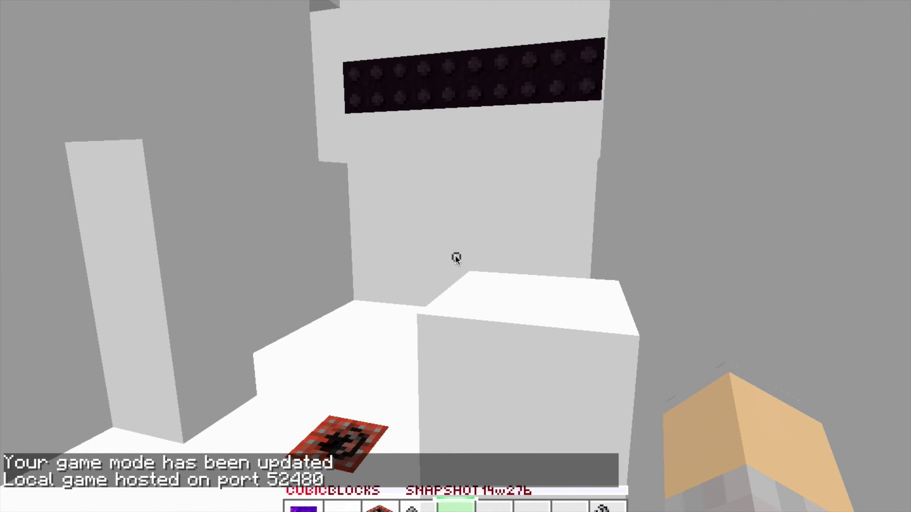
{"action": "key", "text": "Return"}
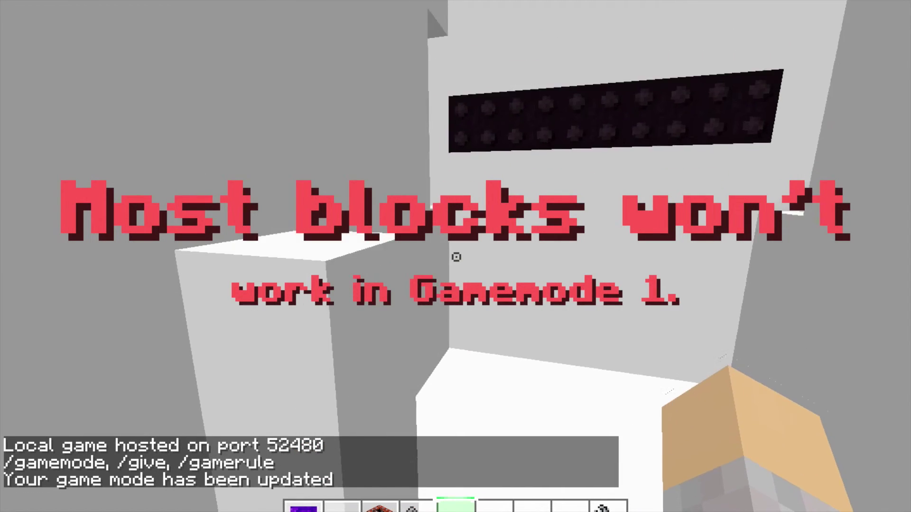